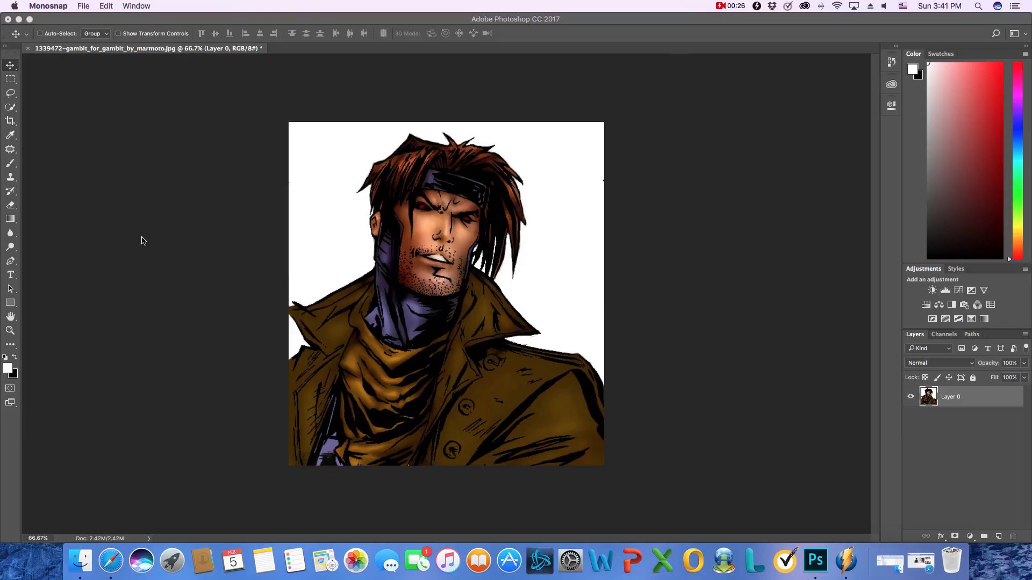
{"action": "left_click", "coordinate": [12, 95]}
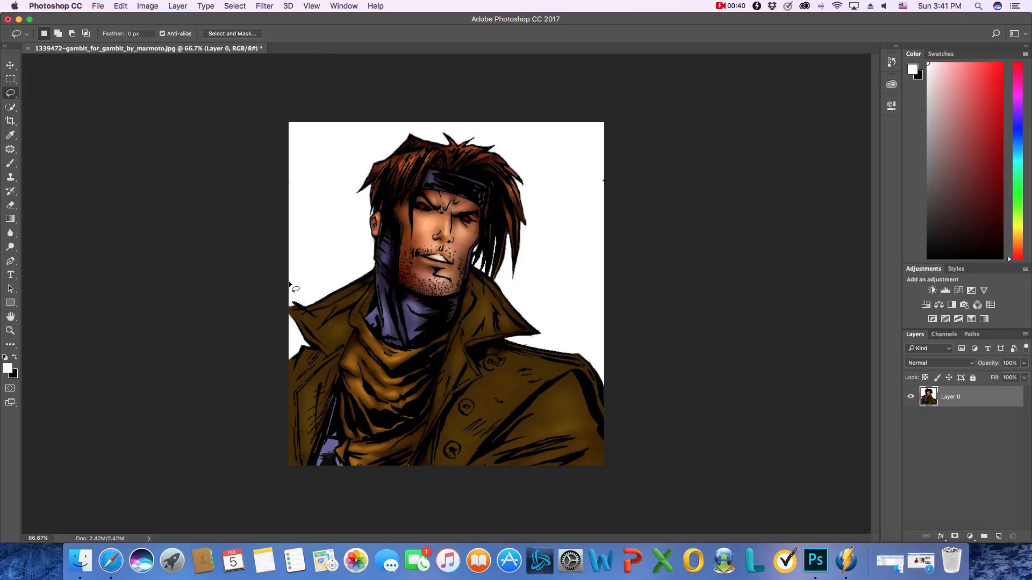
{"action": "mouse_move", "coordinate": [285, 299]}
{"action": "left_mouse_down"}
{"action": "mouse_move", "coordinate": [337, 267]}
{"action": "mouse_move", "coordinate": [341, 216]}
{"action": "mouse_move", "coordinate": [341, 239]}
{"action": "left_mouse_up"}
{"action": "right_click", "coordinate": [330, 244]}
{"action": "left_click", "coordinate": [338, 249]}
{"action": "left_click", "coordinate": [912, 397]}
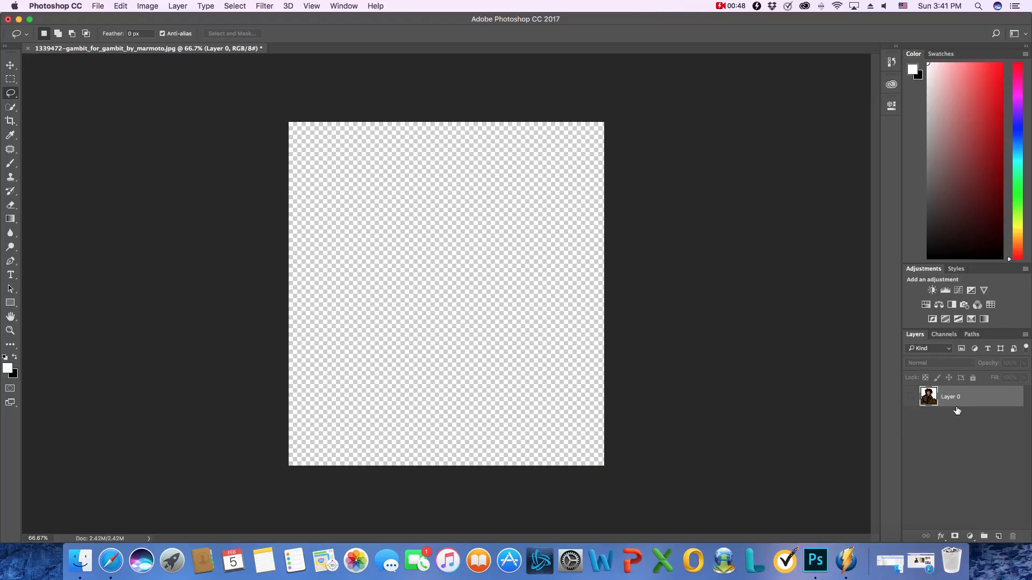
{"action": "left_click", "coordinate": [915, 398]}
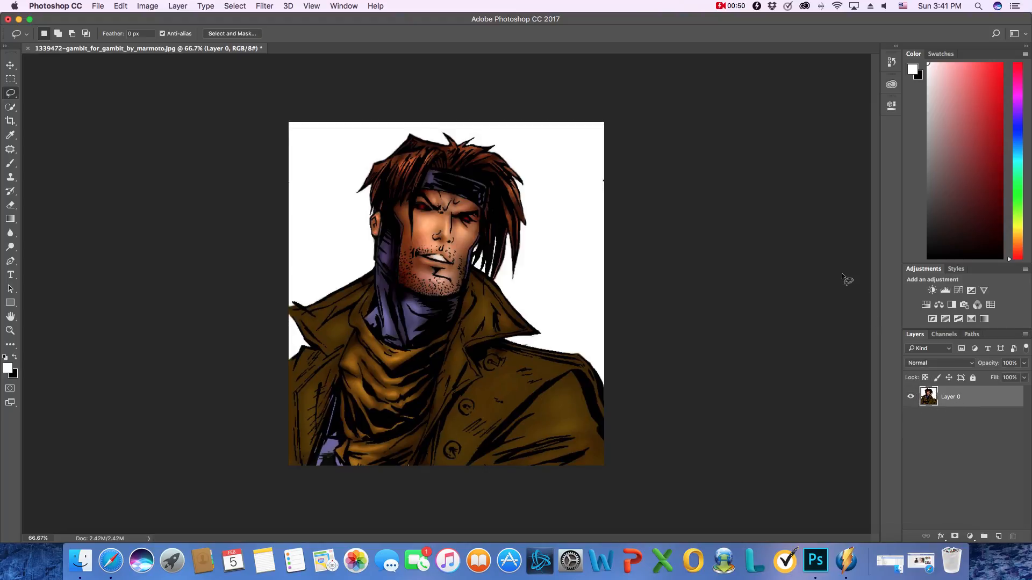
Duplicate Layer 0 within the same document, keeping the default name
{"action": "right_click", "coordinate": [976, 402]}
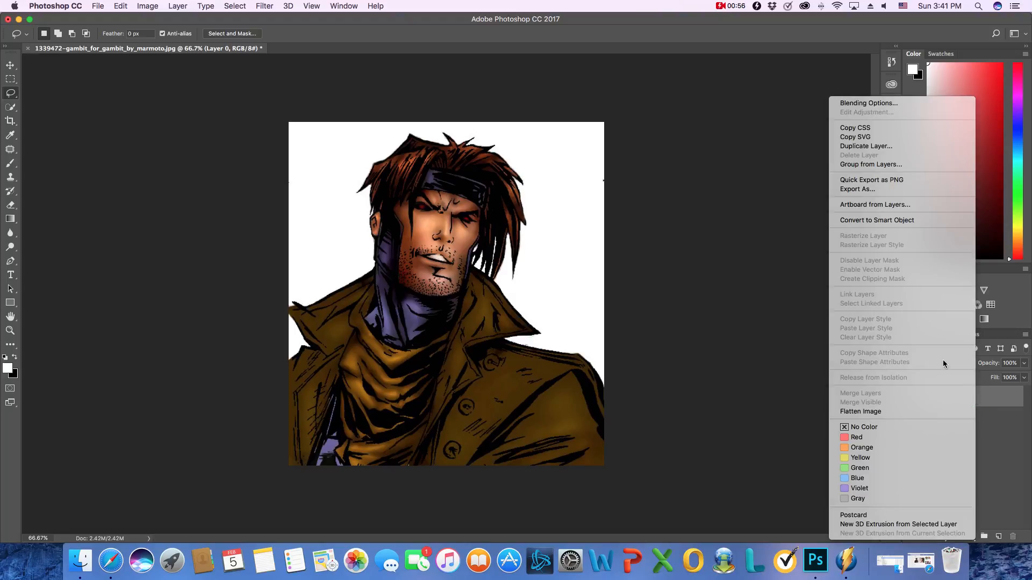
{"action": "left_click", "coordinate": [888, 146]}
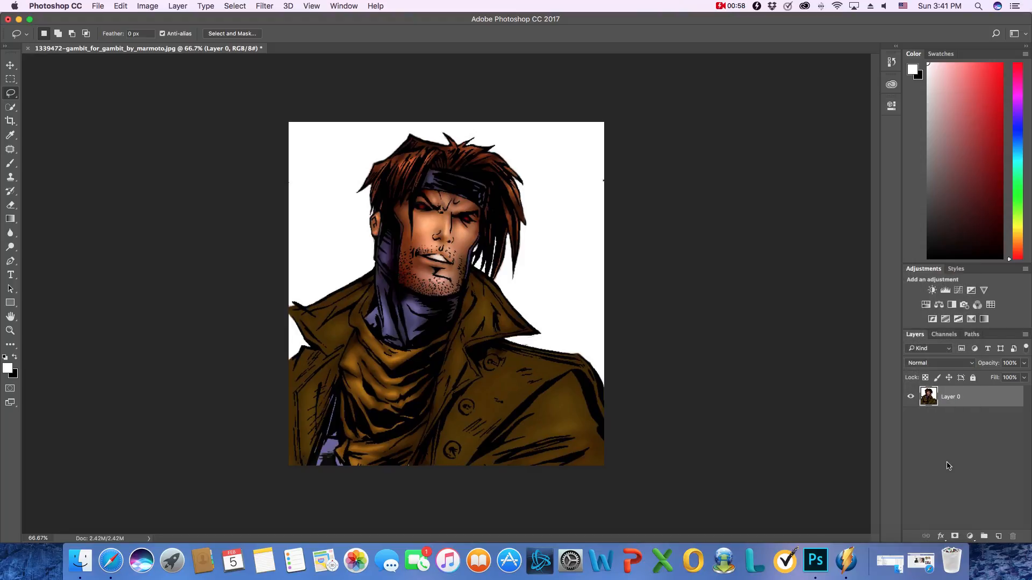
{"action": "left_click", "coordinate": [609, 228]}
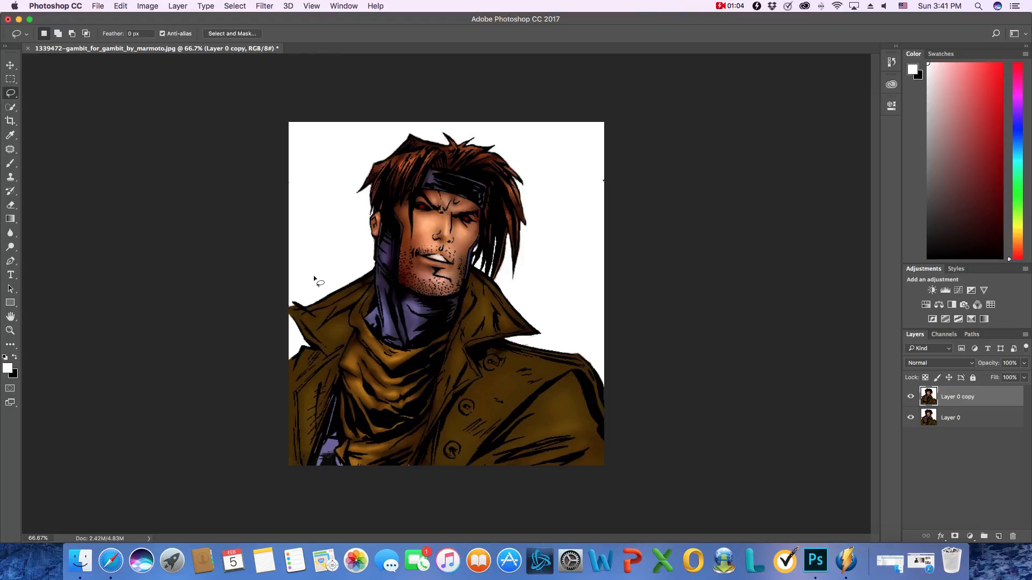
Lasso loosely around the whole character on the duplicate layer, apply a Content-Aware fill in Normal mode at 100% opacity, and deselect
{"action": "mouse_move", "coordinate": [284, 286]}
{"action": "left_mouse_down"}
{"action": "mouse_move", "coordinate": [337, 278]}
{"action": "mouse_move", "coordinate": [357, 166]}
{"action": "mouse_move", "coordinate": [409, 128]}
{"action": "mouse_move", "coordinate": [518, 139]}
{"action": "mouse_move", "coordinate": [538, 196]}
{"action": "mouse_move", "coordinate": [542, 289]}
{"action": "mouse_move", "coordinate": [556, 320]}
{"action": "mouse_move", "coordinate": [582, 328]}
{"action": "mouse_move", "coordinate": [618, 367]}
{"action": "mouse_move", "coordinate": [599, 477]}
{"action": "mouse_move", "coordinate": [510, 505]}
{"action": "mouse_move", "coordinate": [267, 531]}
{"action": "mouse_move", "coordinate": [242, 487]}
{"action": "mouse_move", "coordinate": [188, 285]}
{"action": "left_mouse_up"}
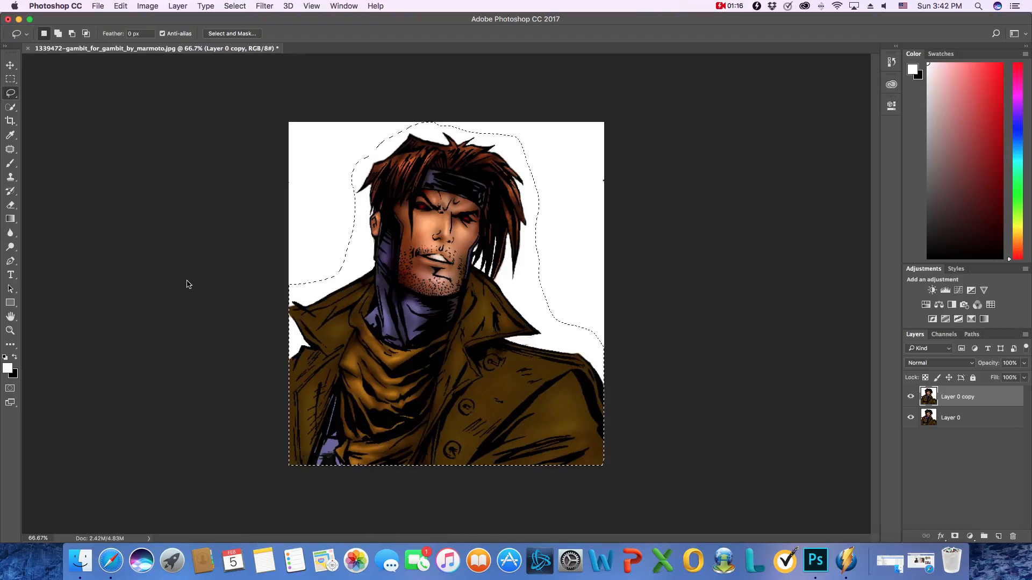
{"action": "right_click", "coordinate": [525, 422]}
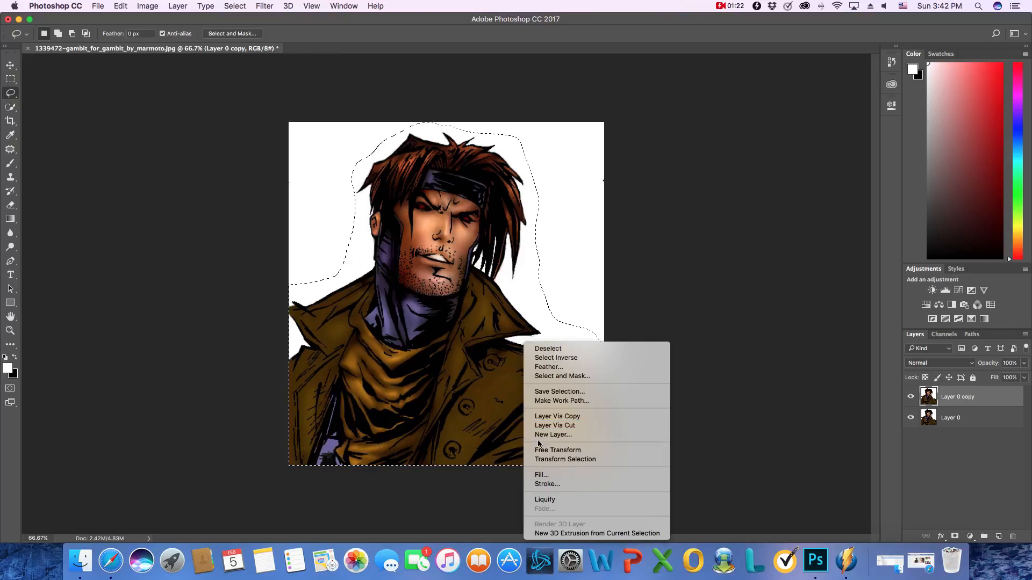
{"action": "left_click", "coordinate": [561, 476]}
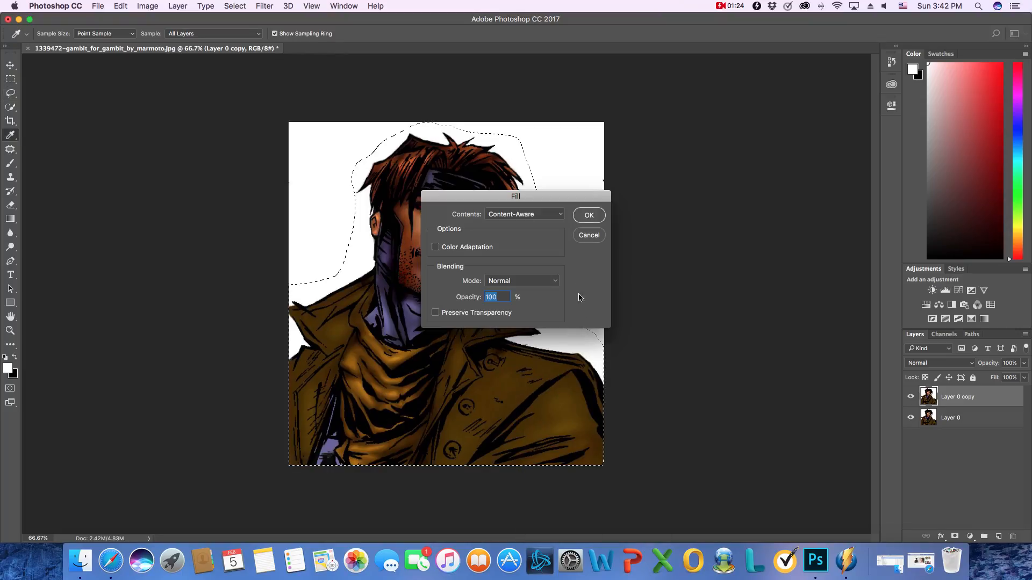
{"action": "left_click", "coordinate": [590, 216]}
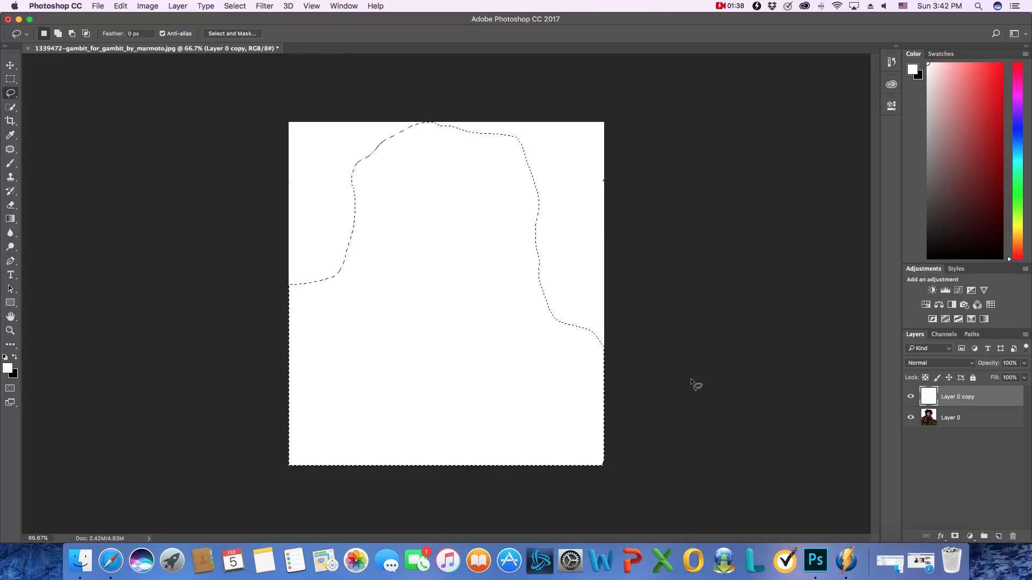
{"action": "key", "text": "super+d"}
Move the filled white layer beneath Layer 0 and rename it Background
{"action": "left_click_drag", "start_coordinate": [954, 398], "coordinate": [954, 428]}
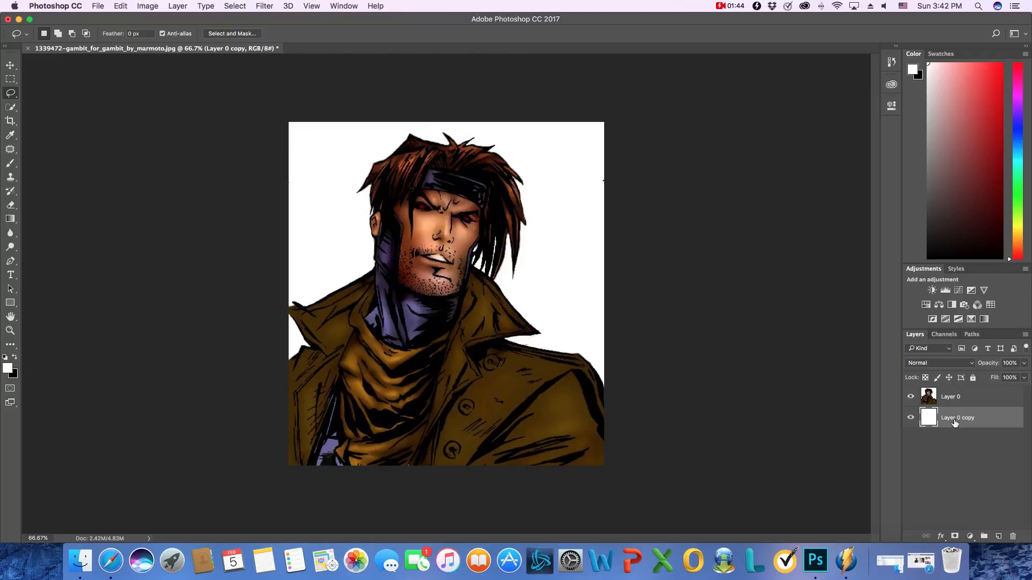
{"action": "left_click", "coordinate": [953, 398]}
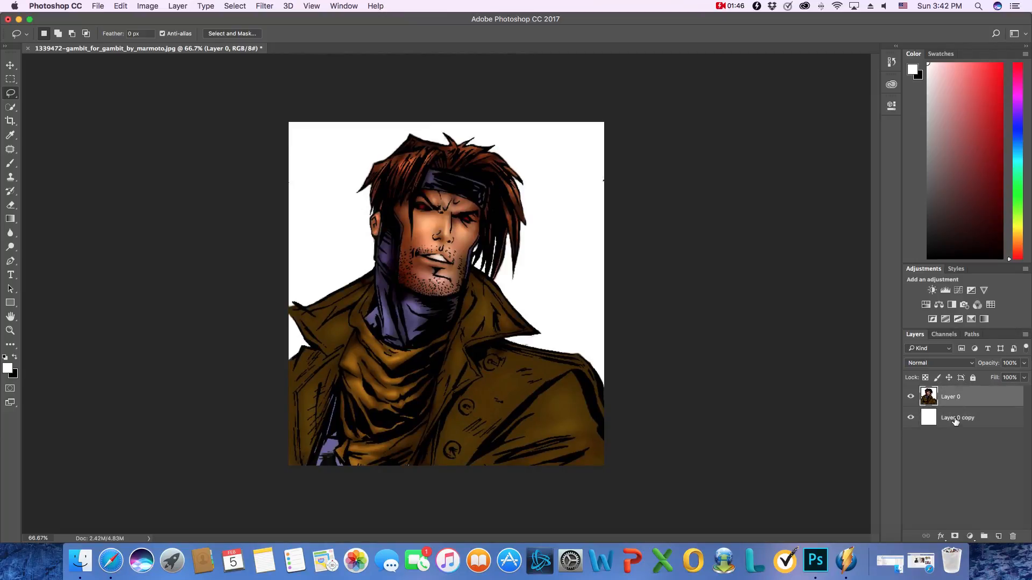
{"action": "double_click", "coordinate": [955, 419]}
{"action": "type", "text": "Background"}
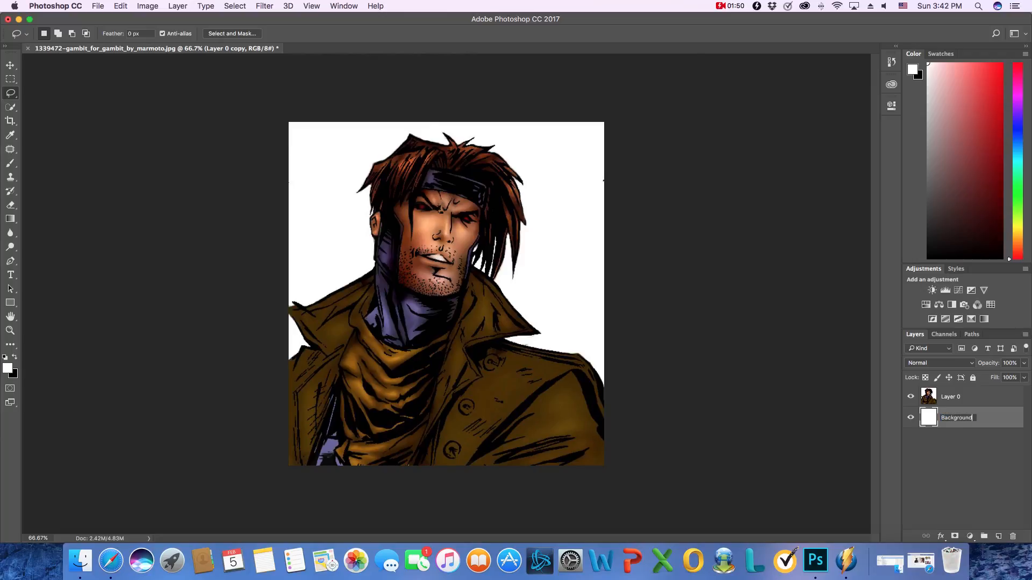
{"action": "key", "text": "Return"}
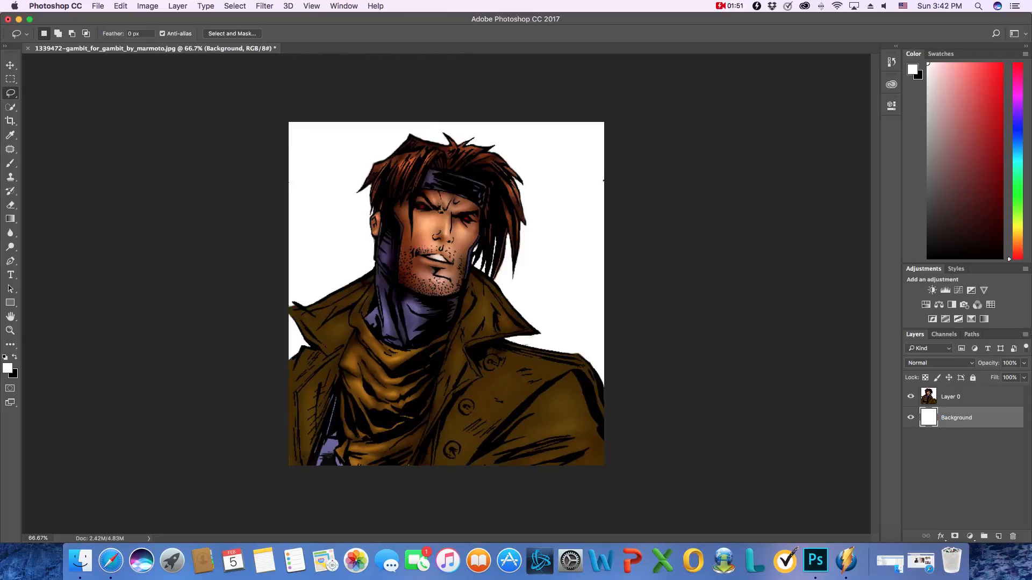
Select the entire character on Layer 0 with the Quick Selection tool, including hair and coat
{"action": "left_click", "coordinate": [969, 404]}
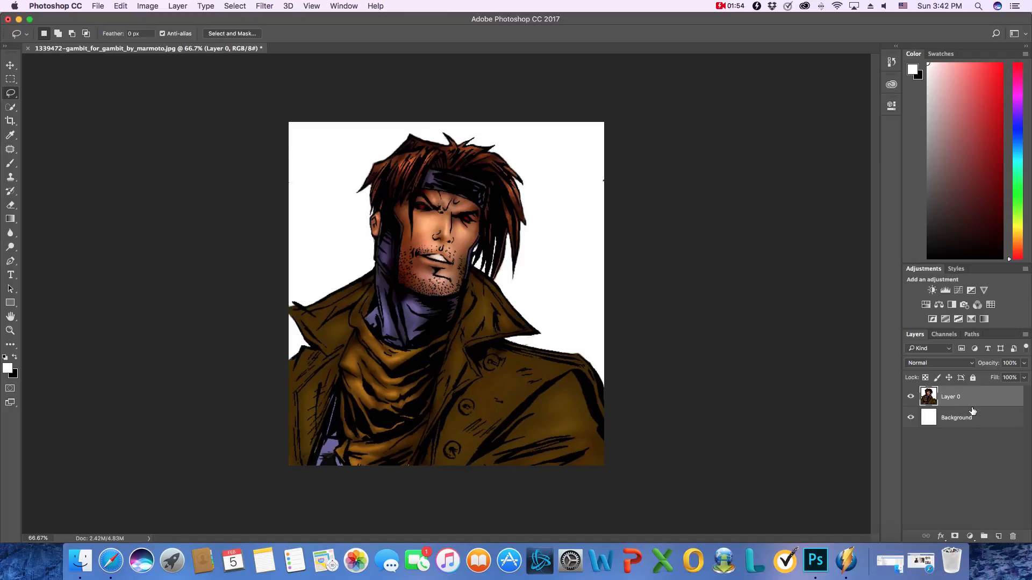
{"action": "left_click", "coordinate": [911, 397]}
{"action": "left_click", "coordinate": [912, 397]}
{"action": "right_click", "coordinate": [976, 402]}
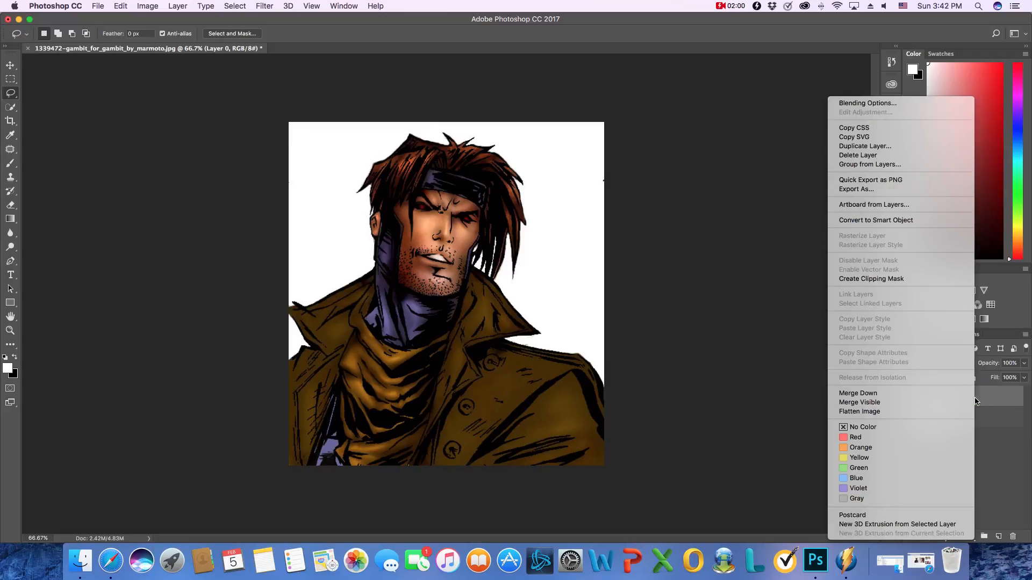
{"action": "left_click", "coordinate": [787, 227]}
{"action": "left_click", "coordinate": [10, 107]}
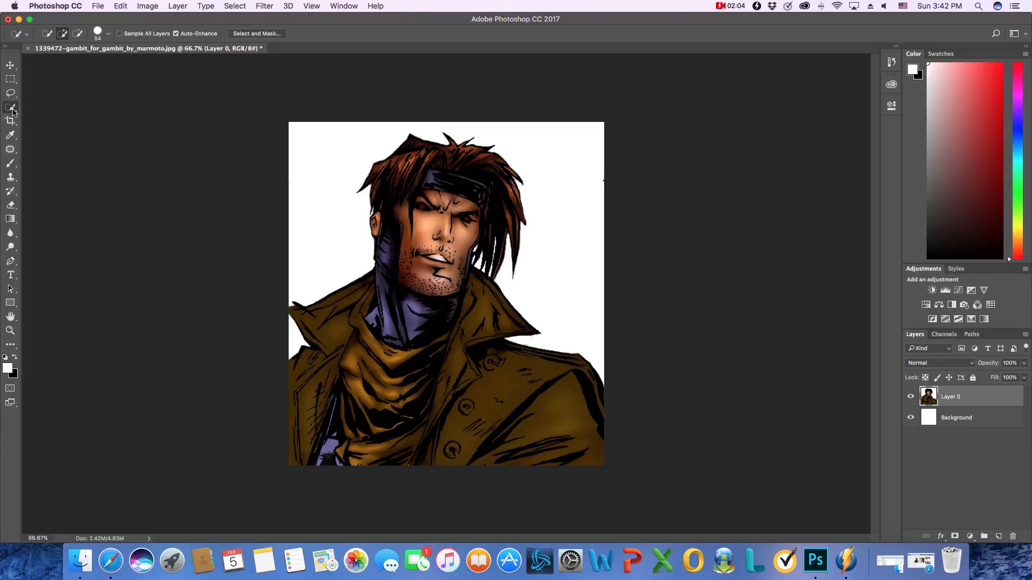
{"action": "mouse_move", "coordinate": [409, 170]}
{"action": "left_mouse_down"}
{"action": "mouse_move", "coordinate": [429, 180]}
{"action": "mouse_move", "coordinate": [425, 224]}
{"action": "mouse_move", "coordinate": [403, 303]}
{"action": "mouse_move", "coordinate": [315, 427]}
{"action": "mouse_move", "coordinate": [382, 434]}
{"action": "mouse_move", "coordinate": [550, 418]}
{"action": "mouse_move", "coordinate": [446, 177]}
{"action": "left_mouse_up"}
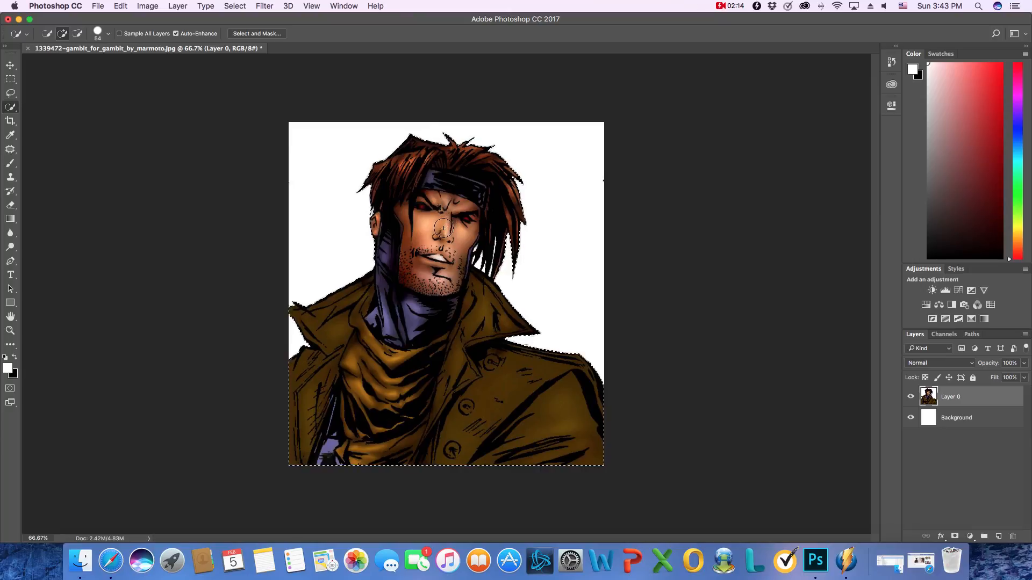
Output the character selection as a Layer Mask on Layer 0 through Select and Mask
{"action": "left_click", "coordinate": [259, 33]}
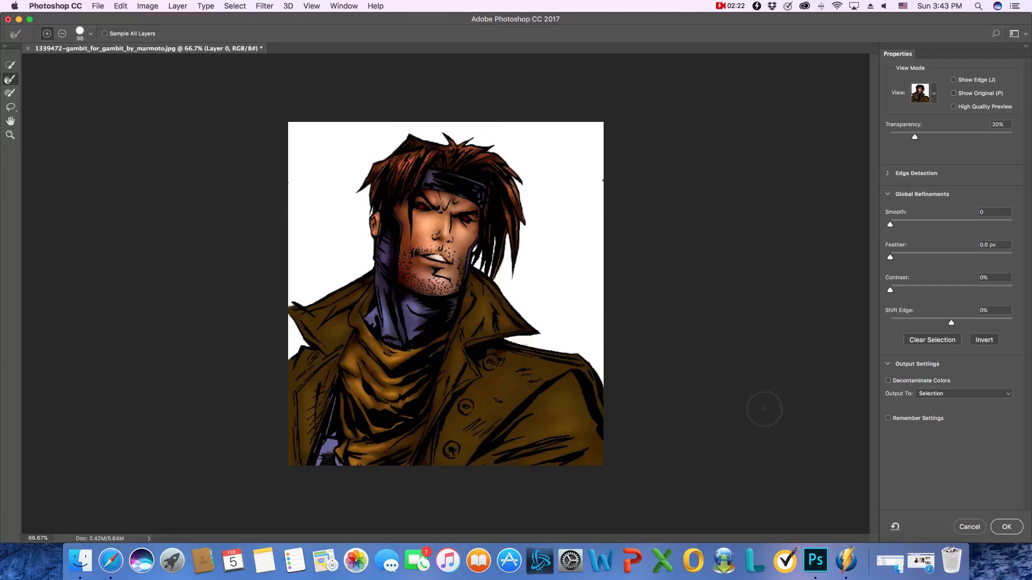
{"action": "left_click", "coordinate": [937, 395]}
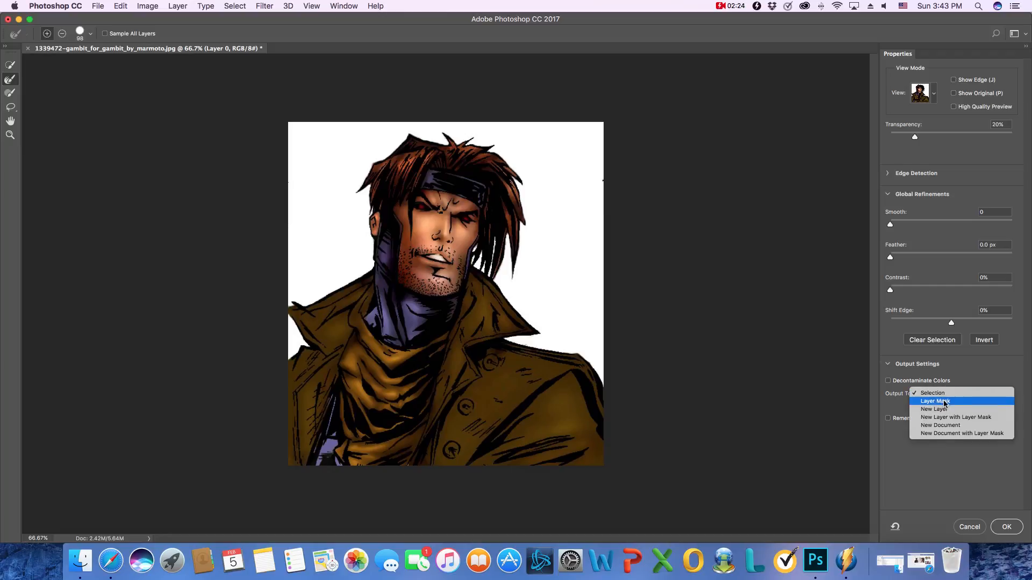
{"action": "left_click", "coordinate": [944, 403]}
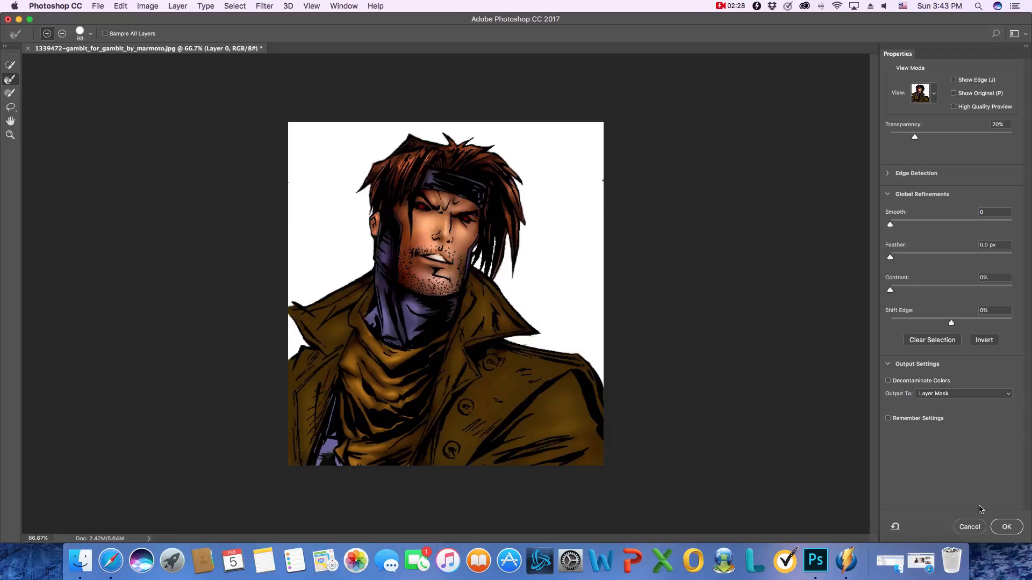
{"action": "left_click", "coordinate": [1007, 527]}
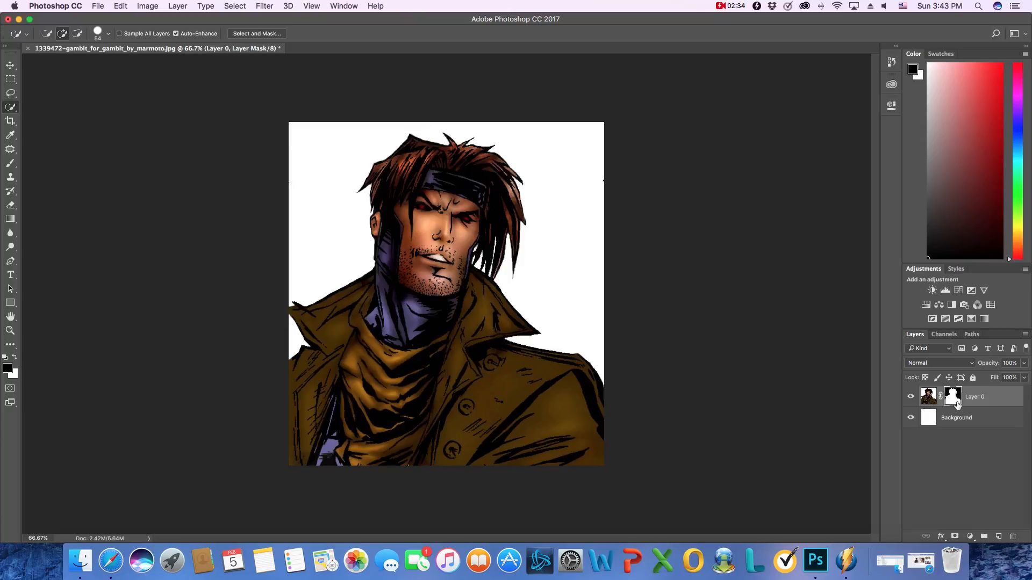
Duplicate the masked Layer 0 and apply the layer mask on the copy
{"action": "right_click", "coordinate": [996, 401]}
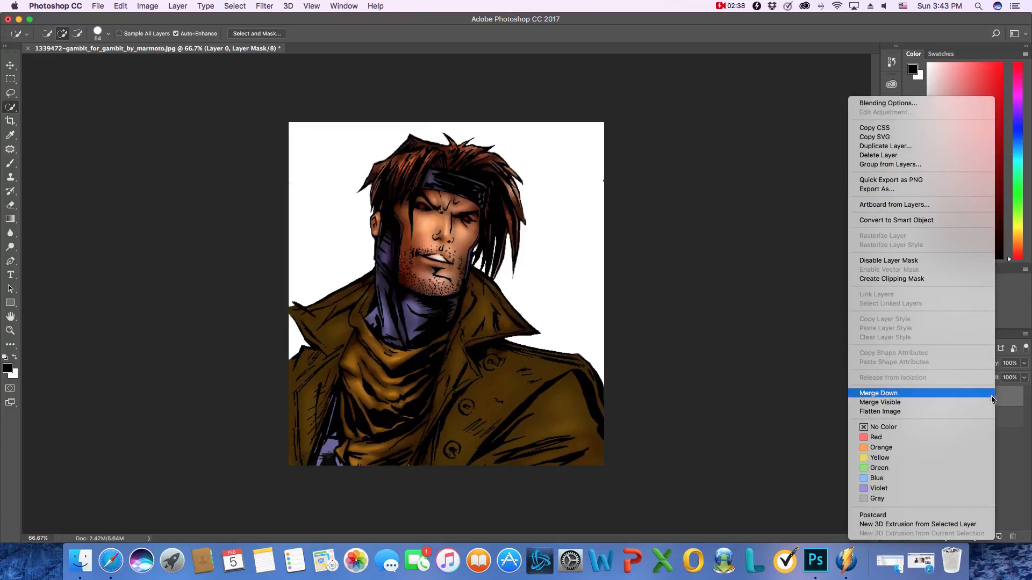
{"action": "left_click", "coordinate": [906, 147]}
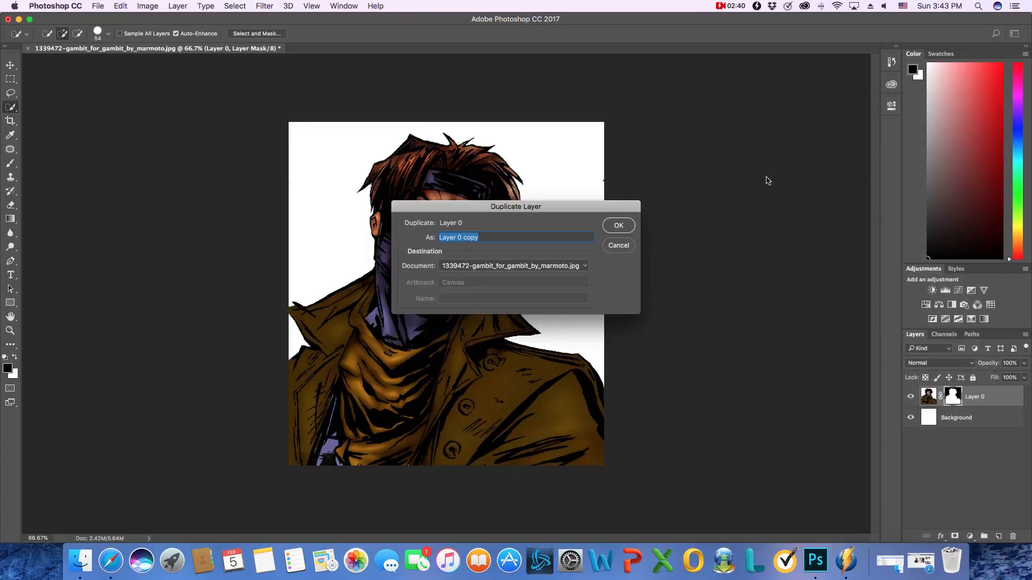
{"action": "left_click", "coordinate": [618, 226]}
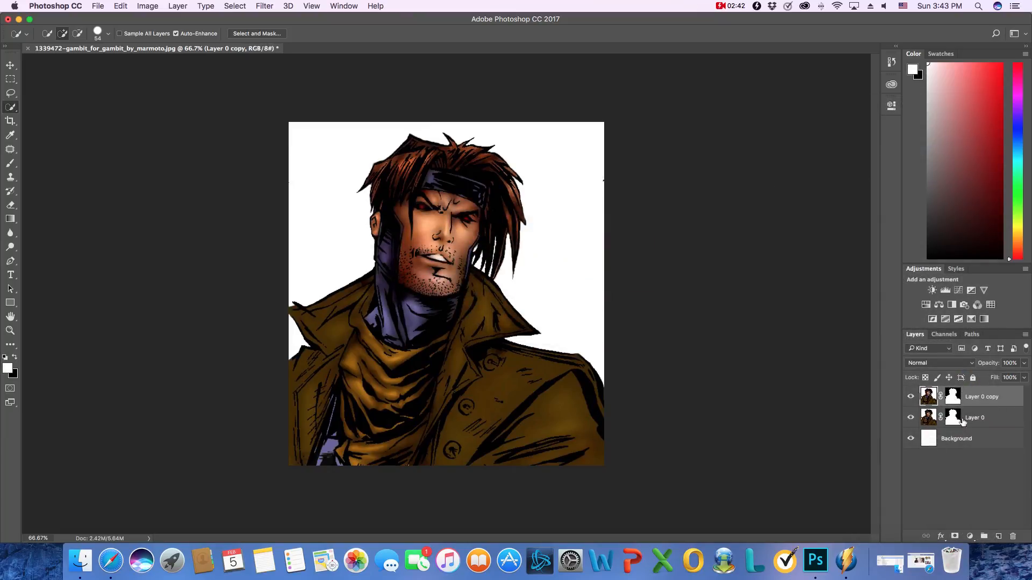
{"action": "left_click", "coordinate": [953, 397]}
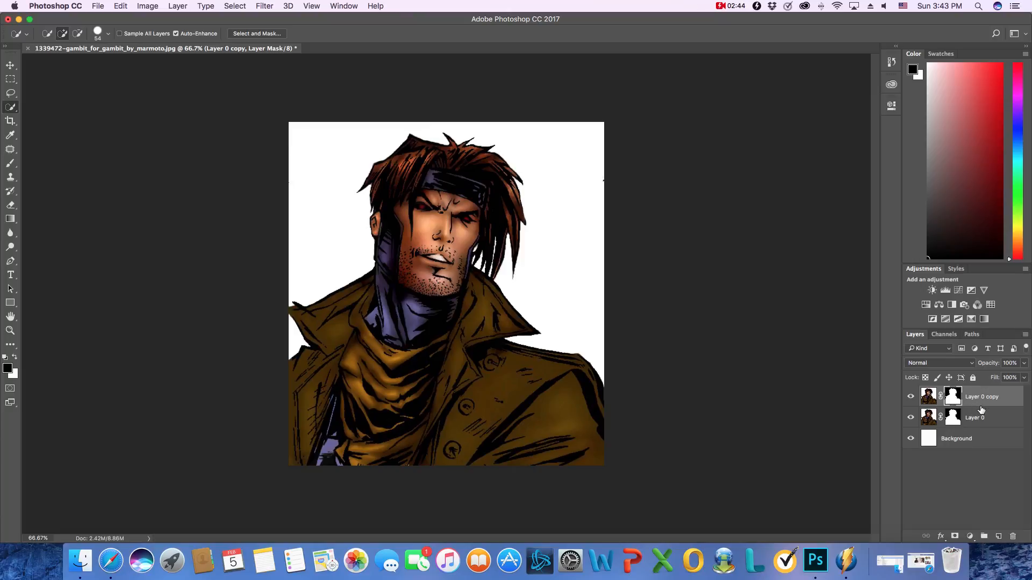
{"action": "right_click", "coordinate": [952, 399]}
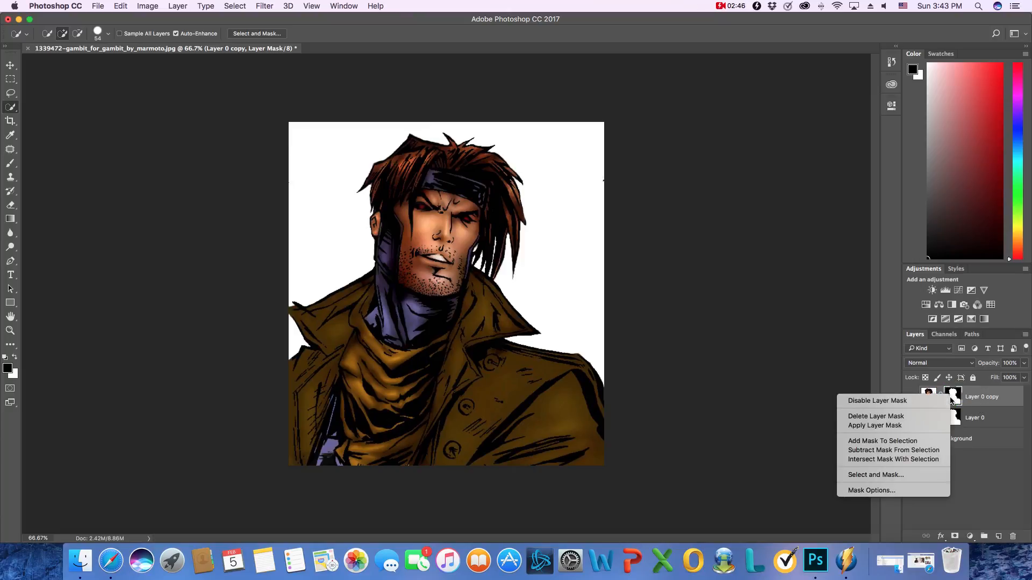
{"action": "left_click", "coordinate": [874, 425]}
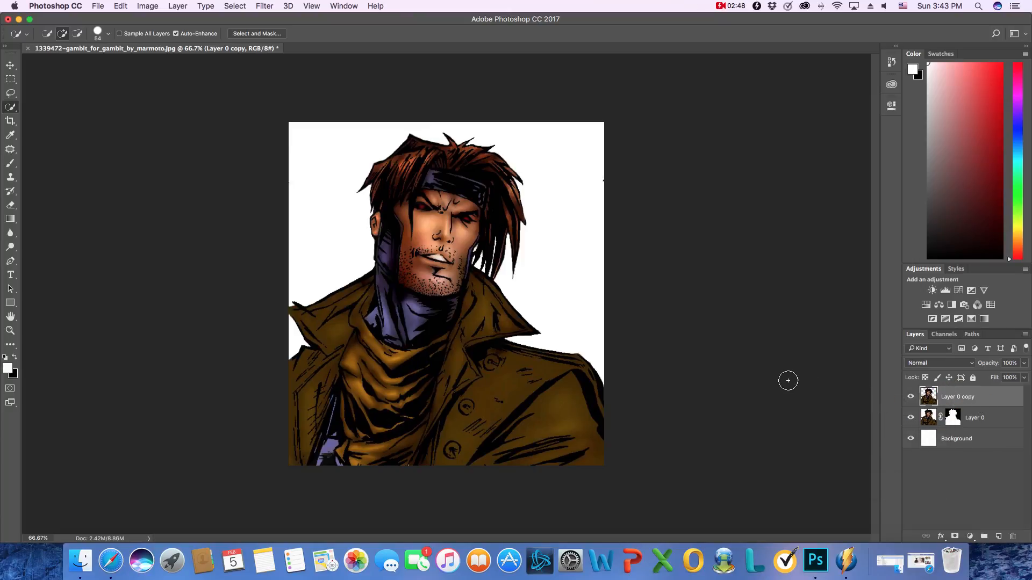
Duplicate the cut-out Layer 0 copy, keeping the default name Layer 0 copy 2
{"action": "right_click", "coordinate": [983, 401]}
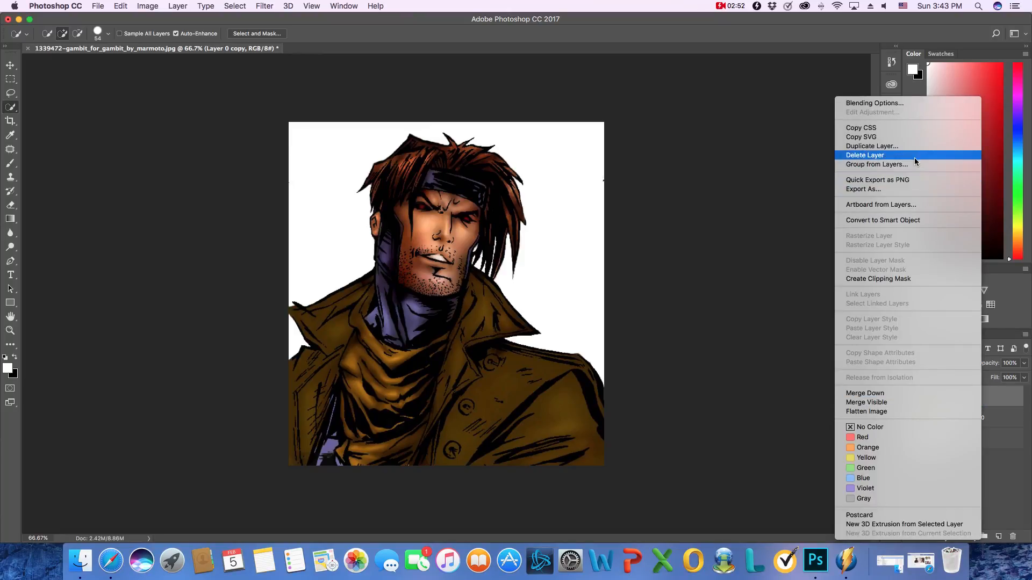
{"action": "left_click", "coordinate": [862, 146]}
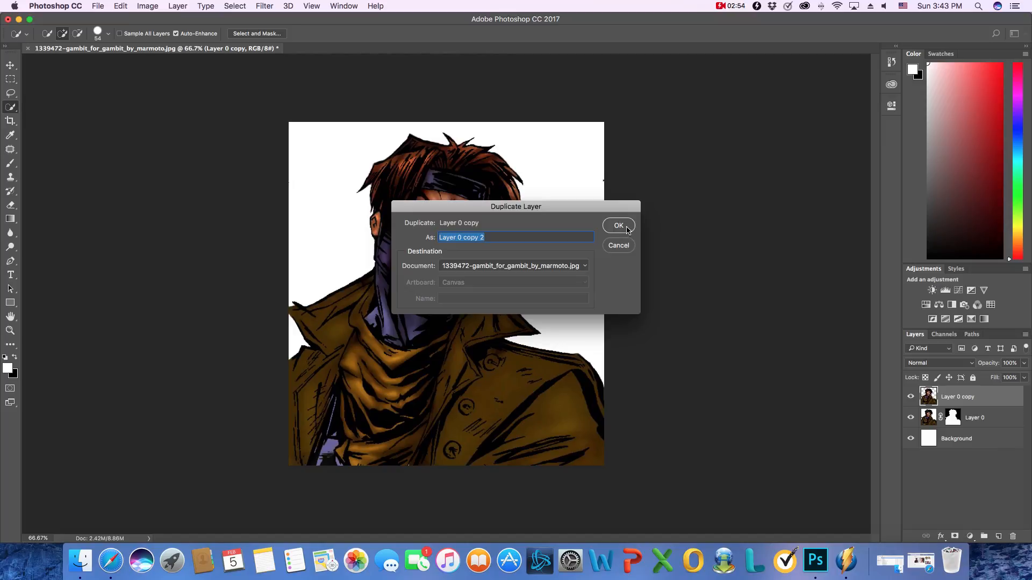
{"action": "left_click", "coordinate": [626, 229]}
Open Layer 0 copy in Liquify, set the brush size to 161, and push the top of the hair up and rightward
{"action": "left_click", "coordinate": [964, 420]}
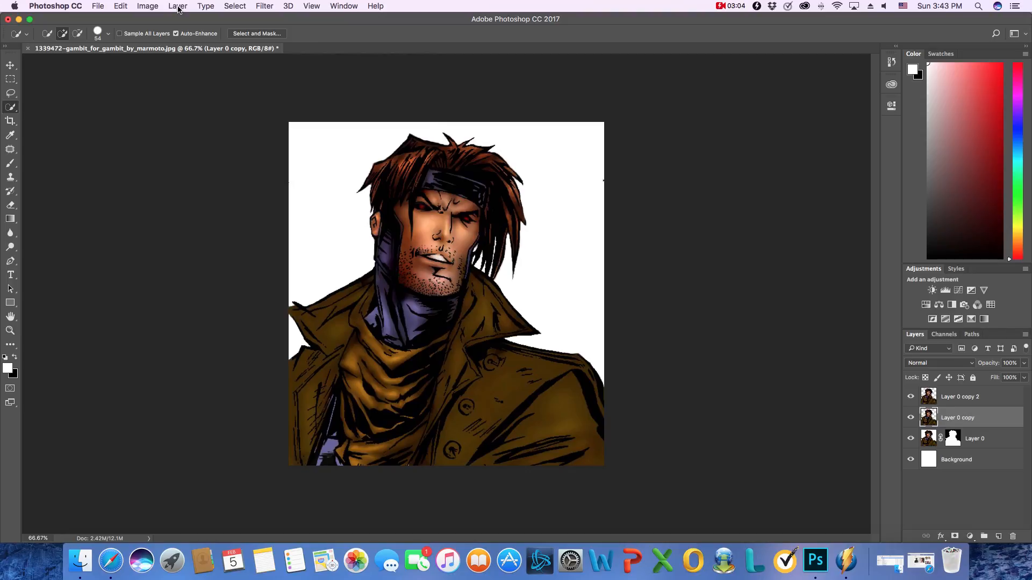
{"action": "left_click", "coordinate": [268, 5]}
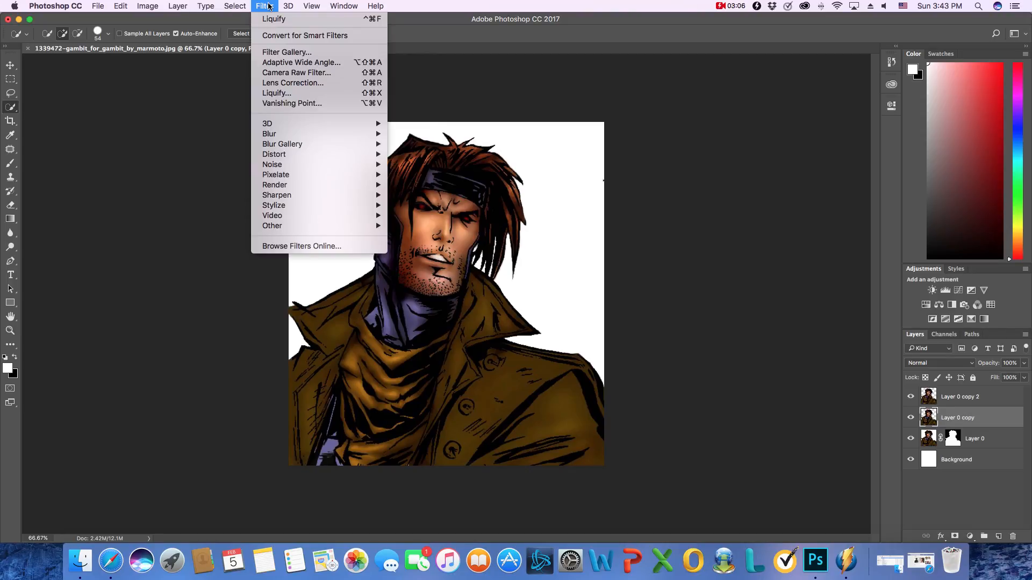
{"action": "left_click", "coordinate": [280, 93]}
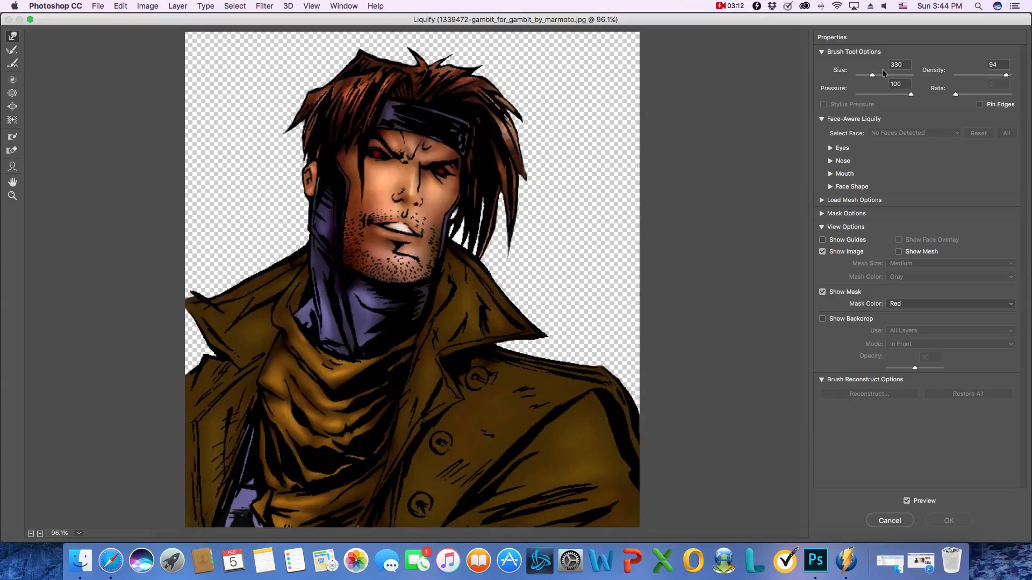
{"action": "left_click_drag", "start_coordinate": [872, 76], "coordinate": [869, 75]}
{"action": "mouse_move", "coordinate": [401, 74]}
{"action": "left_mouse_down"}
{"action": "mouse_move", "coordinate": [427, 57]}
{"action": "mouse_move", "coordinate": [437, 67]}
{"action": "mouse_move", "coordinate": [513, 57]}
{"action": "mouse_move", "coordinate": [505, 70]}
{"action": "mouse_move", "coordinate": [561, 70]}
{"action": "mouse_move", "coordinate": [588, 54]}
{"action": "left_mouse_up"}
{"action": "left_click_drag", "start_coordinate": [497, 43], "coordinate": [570, 13]}
{"action": "mouse_move", "coordinate": [422, 64]}
{"action": "left_mouse_down"}
{"action": "mouse_move", "coordinate": [437, 25]}
{"action": "mouse_move", "coordinate": [472, 23]}
{"action": "left_mouse_up"}
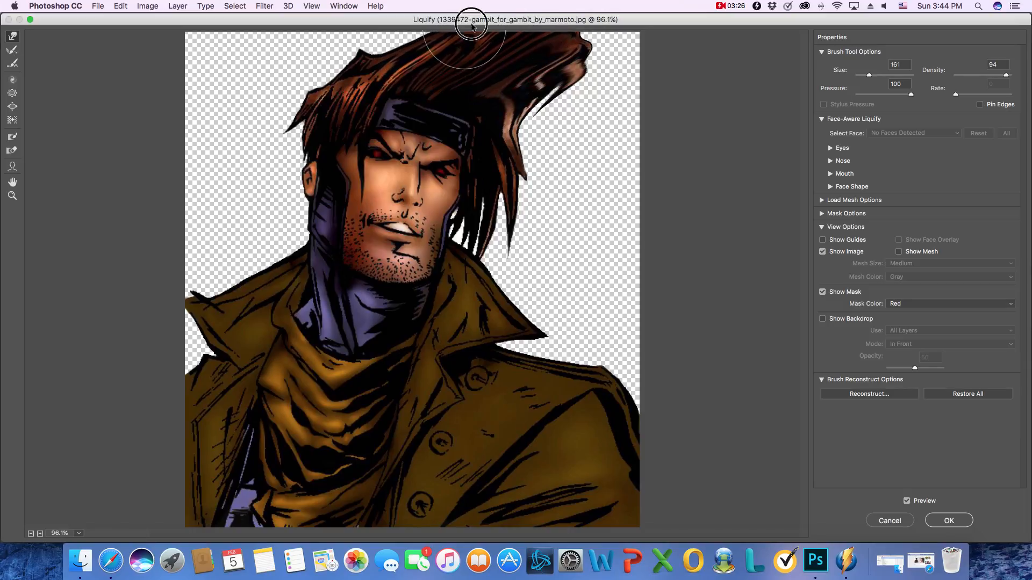
{"action": "left_click_drag", "start_coordinate": [376, 59], "coordinate": [455, 12]}
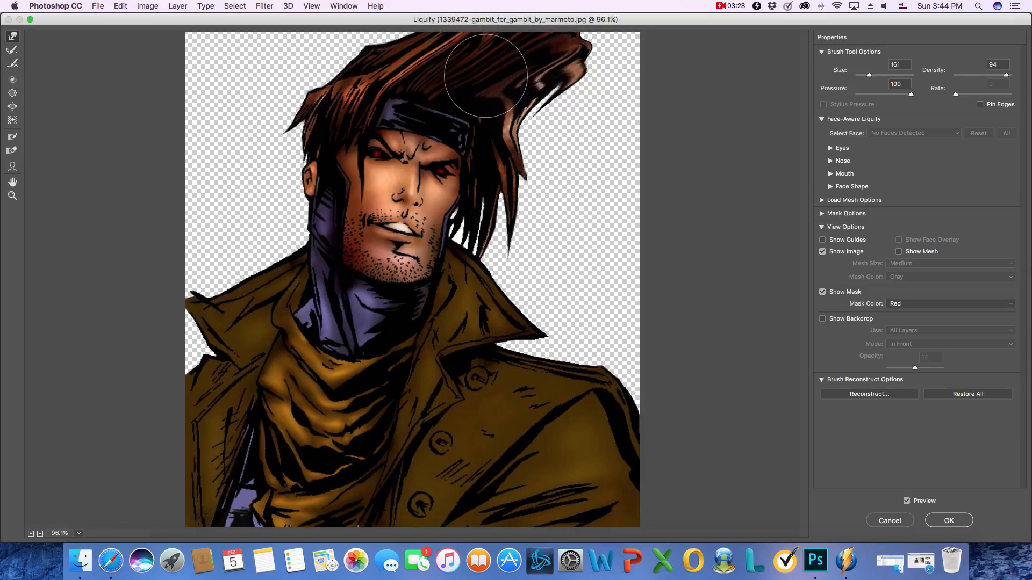
Stretch the hair on the head's right side outward to the canvas's right edge with Forward Warp
{"action": "left_click_drag", "start_coordinate": [534, 97], "coordinate": [600, 66]}
{"action": "mouse_move", "coordinate": [541, 143]}
{"action": "left_mouse_down"}
{"action": "mouse_move", "coordinate": [524, 161]}
{"action": "mouse_move", "coordinate": [602, 128]}
{"action": "mouse_move", "coordinate": [566, 137]}
{"action": "mouse_move", "coordinate": [533, 118]}
{"action": "left_mouse_up"}
{"action": "mouse_move", "coordinate": [619, 82]}
{"action": "left_mouse_down"}
{"action": "mouse_move", "coordinate": [634, 77]}
{"action": "mouse_move", "coordinate": [608, 47]}
{"action": "mouse_move", "coordinate": [647, 34]}
{"action": "left_mouse_up"}
{"action": "left_click_drag", "start_coordinate": [579, 100], "coordinate": [665, 69]}
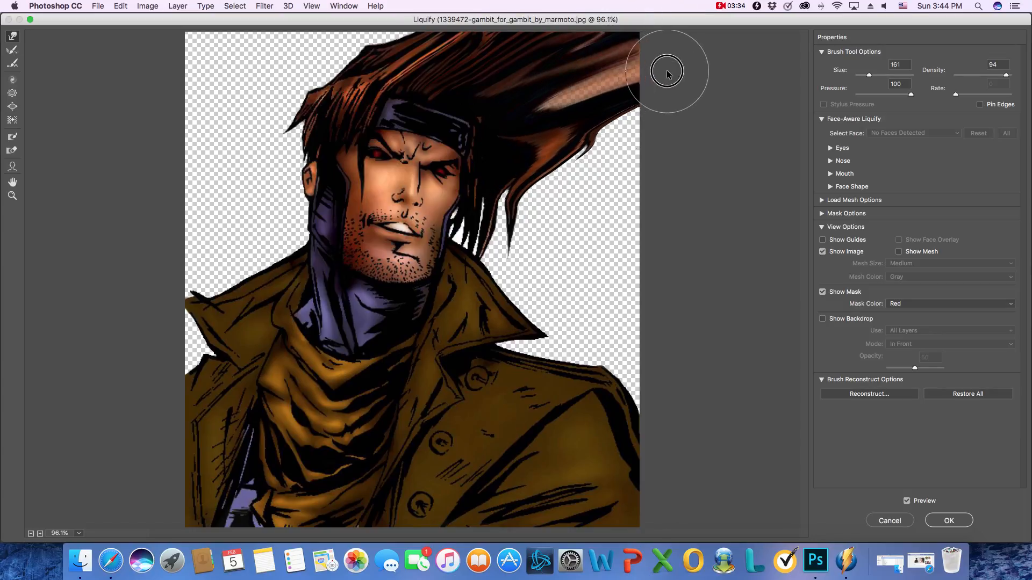
Warp the lower hair strands, the right coat collar and the top of the right shoulder outward to the right
{"action": "mouse_move", "coordinate": [483, 226]}
{"action": "left_mouse_down"}
{"action": "mouse_move", "coordinate": [526, 216]}
{"action": "mouse_move", "coordinate": [481, 227]}
{"action": "mouse_move", "coordinate": [516, 218]}
{"action": "mouse_move", "coordinate": [480, 238]}
{"action": "mouse_move", "coordinate": [560, 227]}
{"action": "left_mouse_up"}
{"action": "mouse_move", "coordinate": [505, 302]}
{"action": "left_mouse_down"}
{"action": "mouse_move", "coordinate": [564, 290]}
{"action": "mouse_move", "coordinate": [525, 274]}
{"action": "mouse_move", "coordinate": [600, 253]}
{"action": "left_mouse_up"}
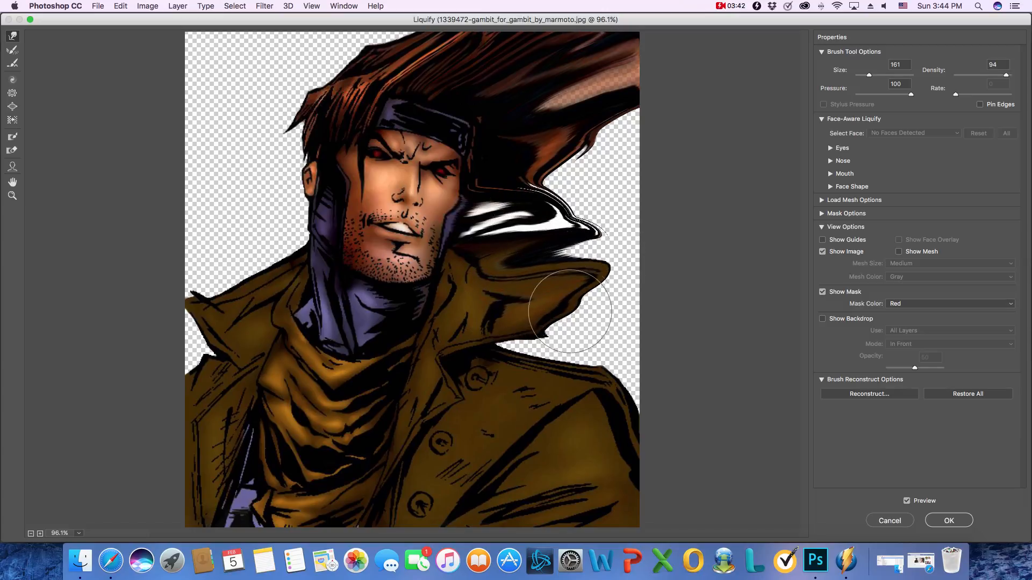
{"action": "left_click_drag", "start_coordinate": [514, 341], "coordinate": [575, 322]}
{"action": "left_click_drag", "start_coordinate": [495, 345], "coordinate": [612, 324]}
{"action": "left_click_drag", "start_coordinate": [593, 374], "coordinate": [662, 365]}
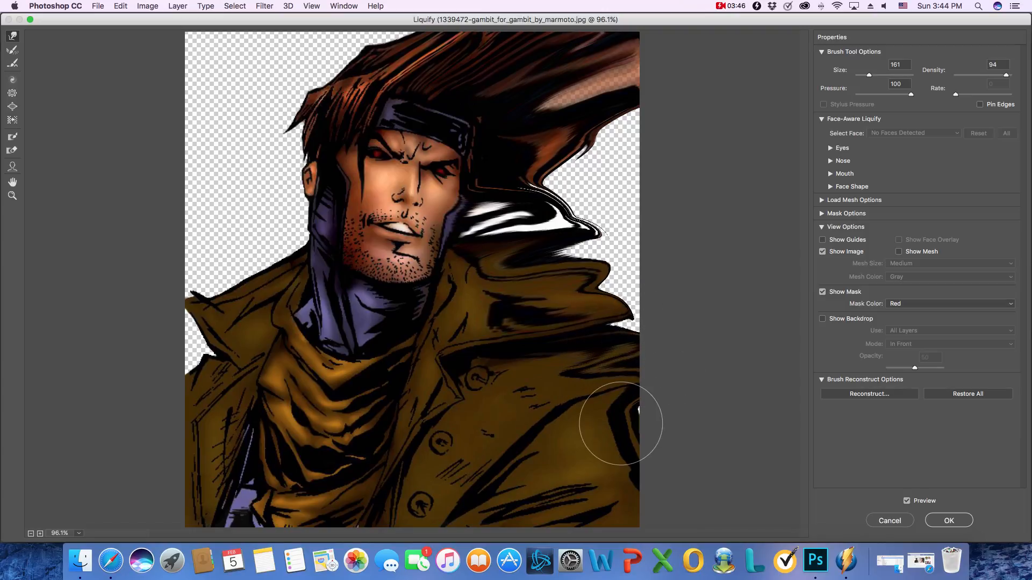
Pull the right sleeve, the lower coat and the collar tip past the canvas's right edge
{"action": "left_click_drag", "start_coordinate": [620, 424], "coordinate": [663, 414]}
{"action": "left_click_drag", "start_coordinate": [574, 523], "coordinate": [651, 499]}
{"action": "left_click_drag", "start_coordinate": [607, 525], "coordinate": [673, 526]}
{"action": "left_click_drag", "start_coordinate": [565, 521], "coordinate": [576, 528]}
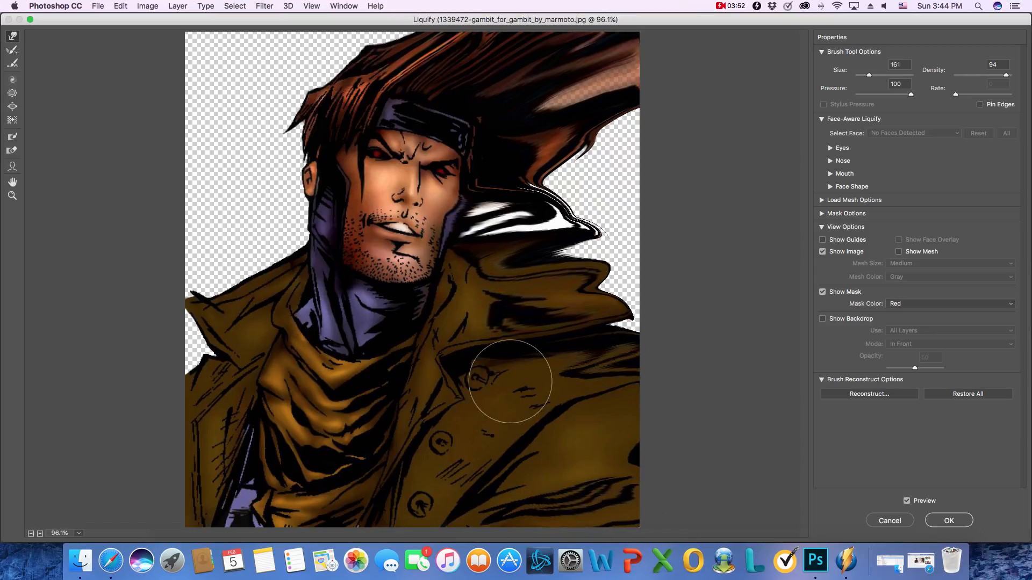
{"action": "mouse_move", "coordinate": [528, 428]}
{"action": "left_mouse_down"}
{"action": "mouse_move", "coordinate": [543, 448]}
{"action": "mouse_move", "coordinate": [616, 422]}
{"action": "mouse_move", "coordinate": [560, 413]}
{"action": "mouse_move", "coordinate": [673, 360]}
{"action": "left_mouse_up"}
{"action": "mouse_move", "coordinate": [559, 336]}
{"action": "left_mouse_down"}
{"action": "mouse_move", "coordinate": [651, 293]}
{"action": "mouse_move", "coordinate": [615, 255]}
{"action": "mouse_move", "coordinate": [657, 235]}
{"action": "left_mouse_up"}
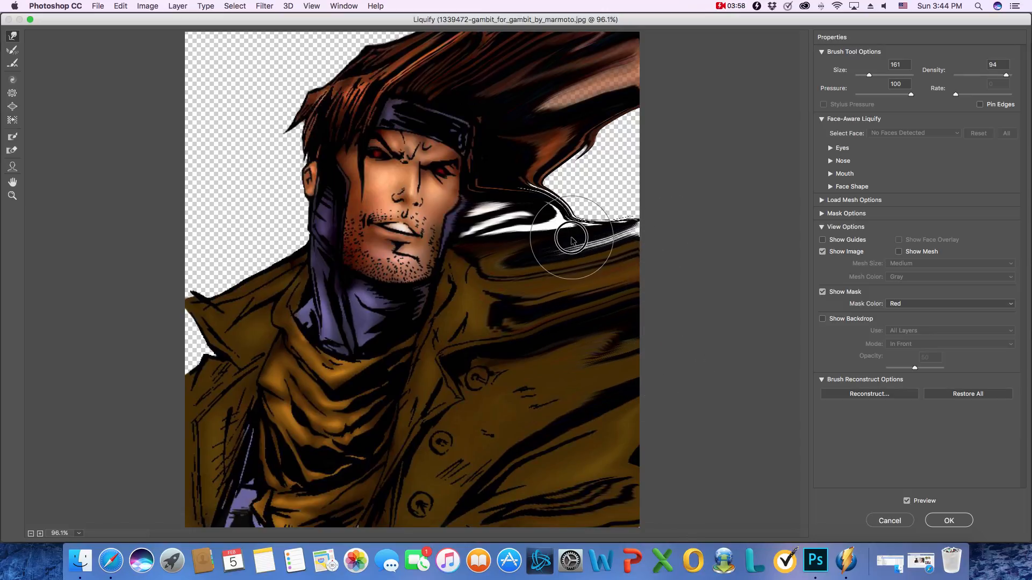
Smear the hair and collar edges rightward to close the gaps between hair and coat along the right edge
{"action": "left_click_drag", "start_coordinate": [572, 238], "coordinate": [655, 197]}
{"action": "mouse_move", "coordinate": [566, 180]}
{"action": "left_mouse_down"}
{"action": "mouse_move", "coordinate": [655, 139]}
{"action": "mouse_move", "coordinate": [573, 156]}
{"action": "mouse_move", "coordinate": [564, 165]}
{"action": "mouse_move", "coordinate": [643, 133]}
{"action": "left_mouse_up"}
{"action": "left_click_drag", "start_coordinate": [598, 172], "coordinate": [668, 147]}
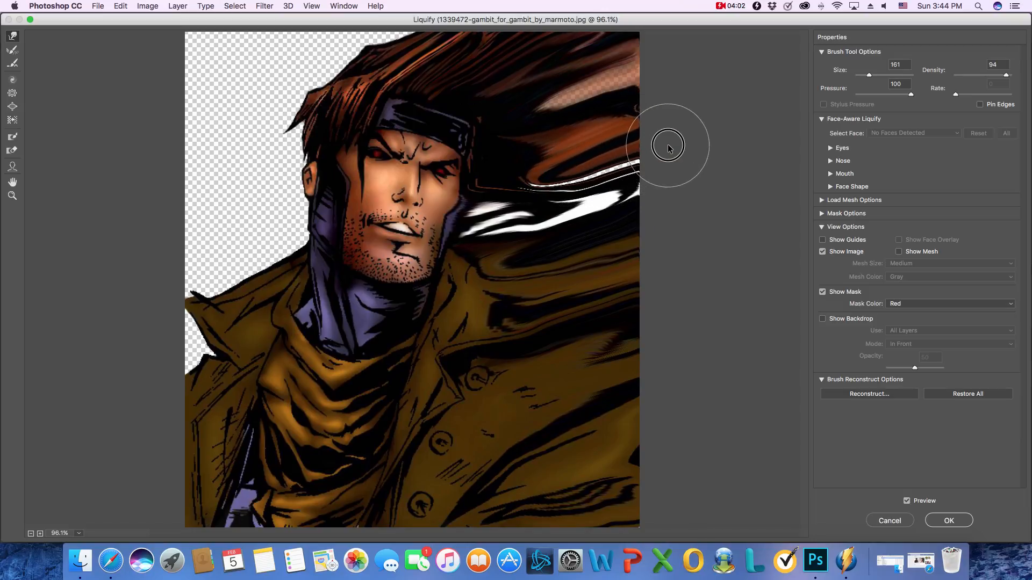
{"action": "left_click_drag", "start_coordinate": [535, 175], "coordinate": [606, 158]}
{"action": "left_click_drag", "start_coordinate": [535, 189], "coordinate": [698, 134]}
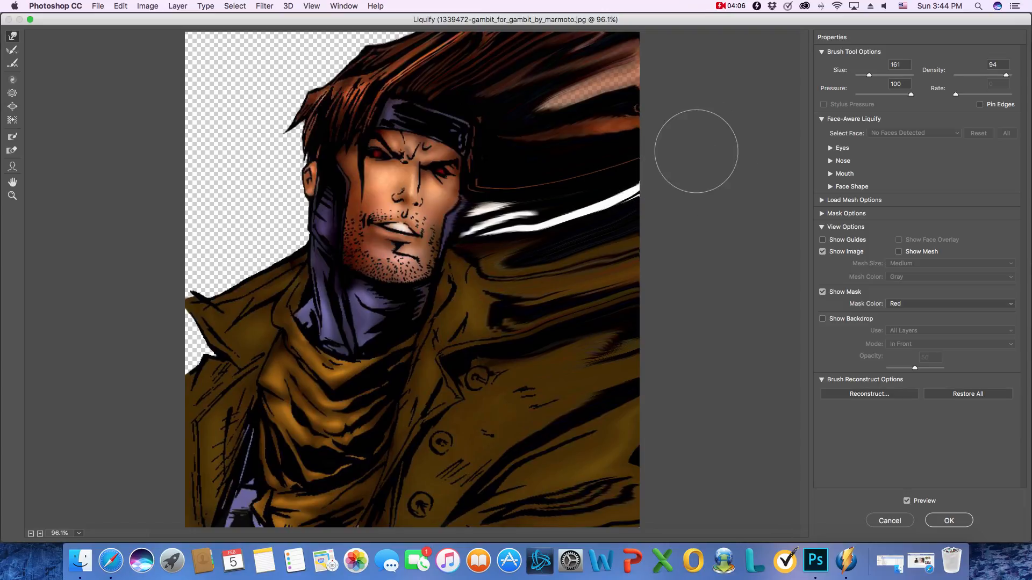
{"action": "left_click_drag", "start_coordinate": [558, 102], "coordinate": [702, 46]}
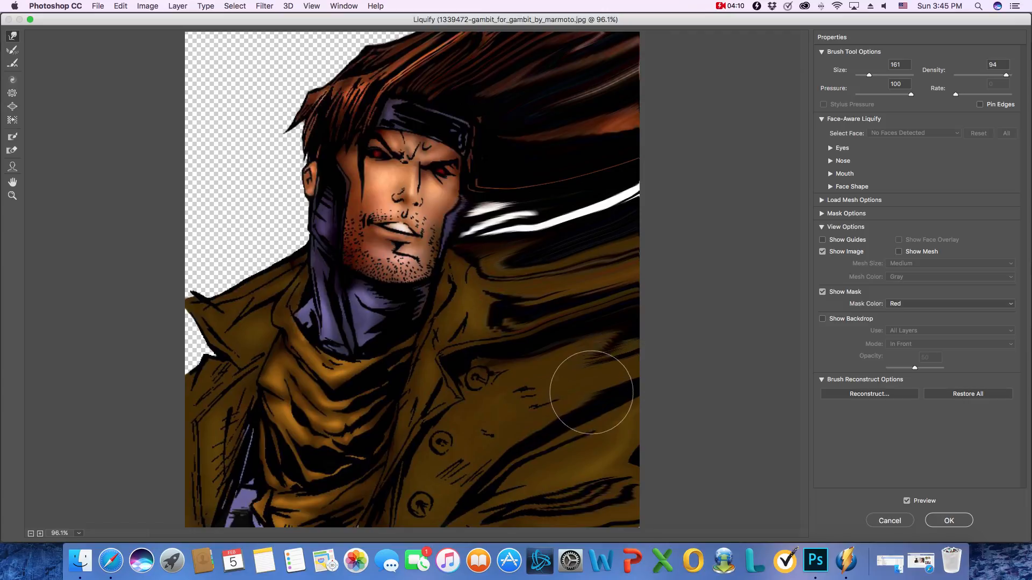
Warp the headband and the hair beside the face rightward and apply the Liquify filter
{"action": "left_click_drag", "start_coordinate": [465, 106], "coordinate": [603, 50]}
{"action": "mouse_move", "coordinate": [436, 87]}
{"action": "left_mouse_down"}
{"action": "mouse_move", "coordinate": [452, 76]}
{"action": "mouse_move", "coordinate": [507, 82]}
{"action": "left_mouse_up"}
{"action": "mouse_move", "coordinate": [498, 153]}
{"action": "left_mouse_down"}
{"action": "mouse_move", "coordinate": [523, 151]}
{"action": "mouse_move", "coordinate": [493, 175]}
{"action": "mouse_move", "coordinate": [575, 161]}
{"action": "left_mouse_up"}
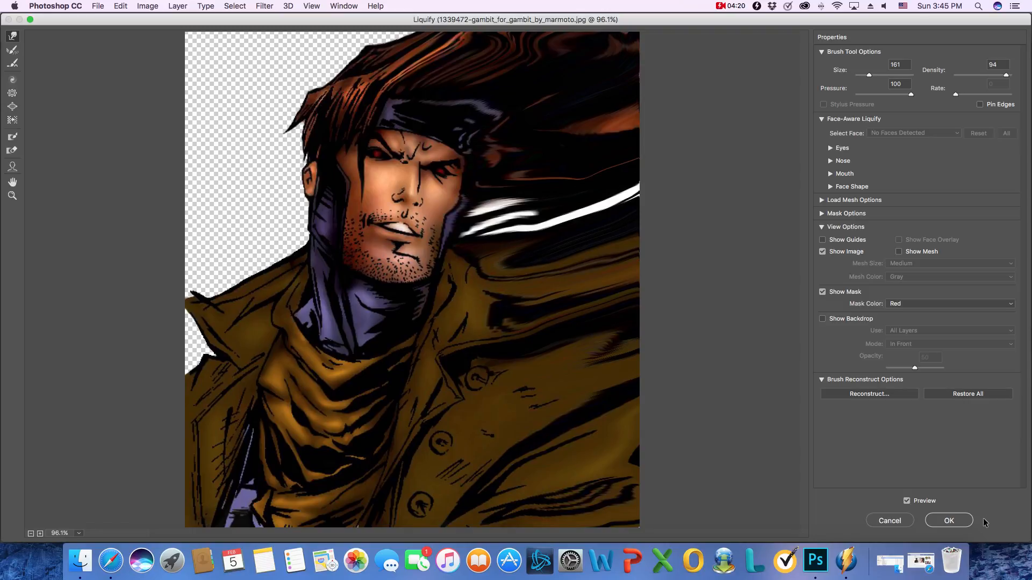
{"action": "left_click", "coordinate": [949, 521]}
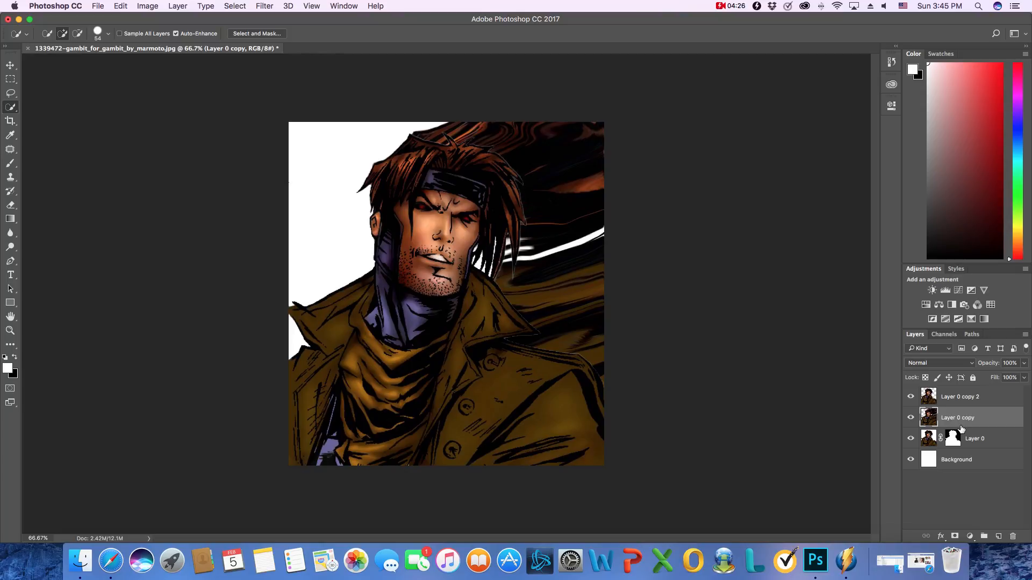
Add a black layer mask to Layer 0 copy and a white layer mask to Layer 0 copy 2
{"action": "left_click", "coordinate": [955, 537], "text": "alt"}
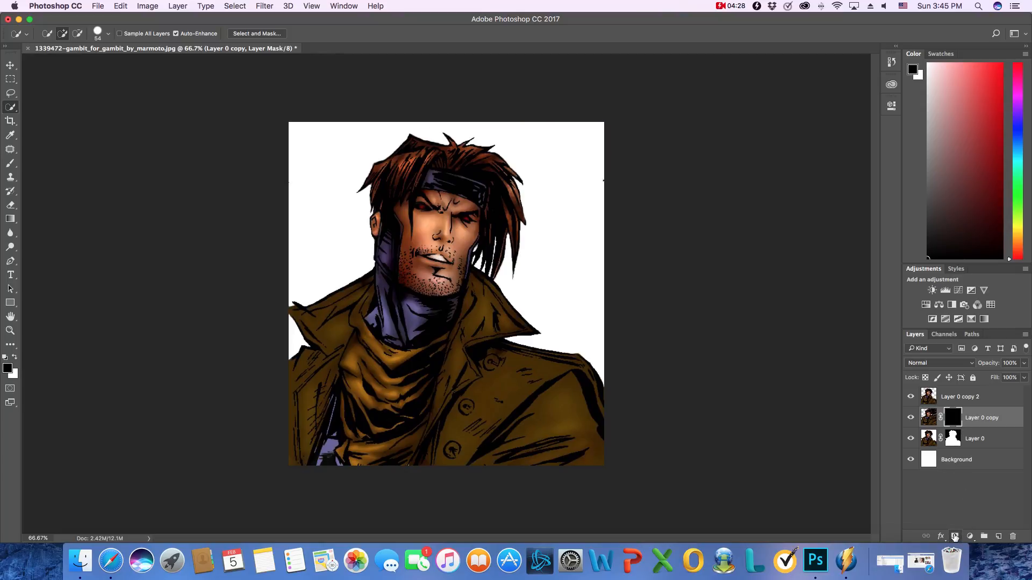
{"action": "left_click", "coordinate": [972, 398]}
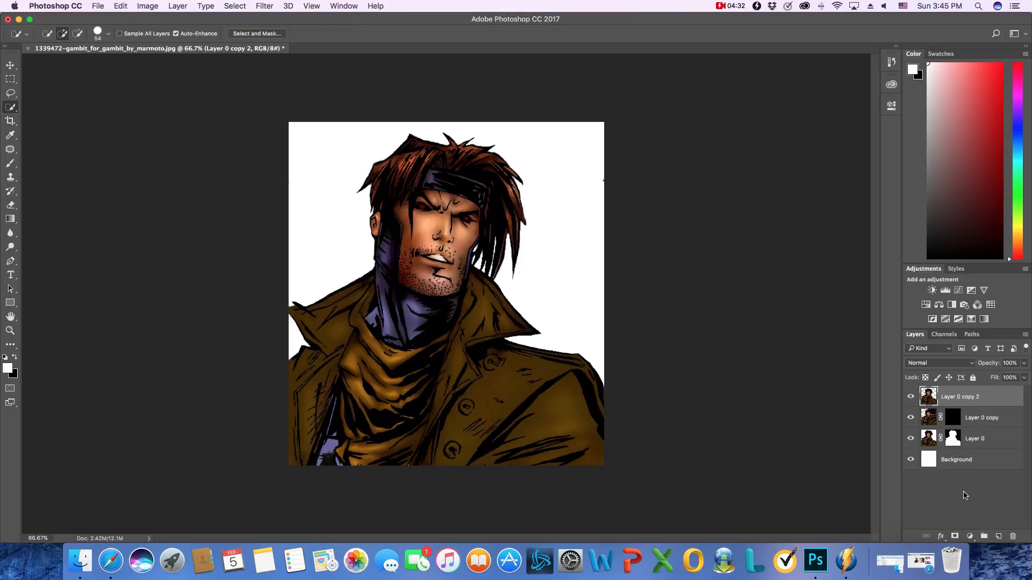
{"action": "left_click", "coordinate": [954, 536]}
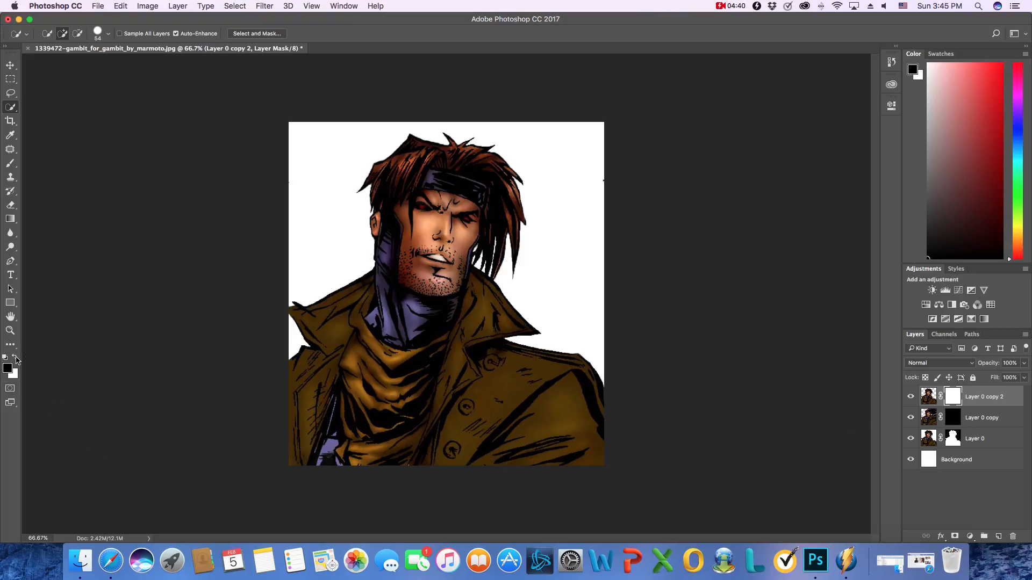
Hide Layer 0 copy and Layer 0, and set the 814 px splatter brush to an angle of -169°
{"action": "left_click", "coordinate": [13, 161]}
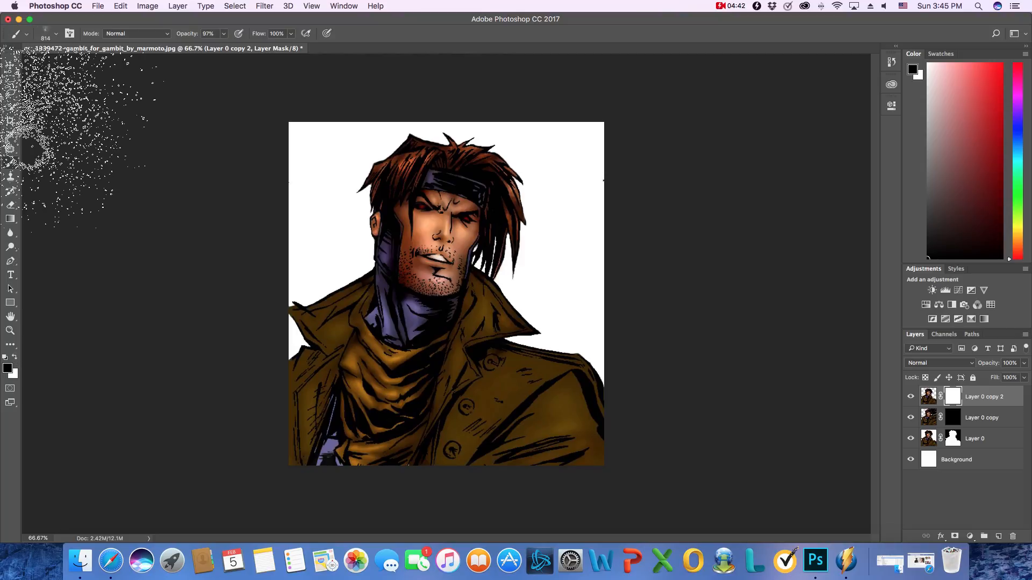
{"action": "left_click", "coordinate": [51, 35]}
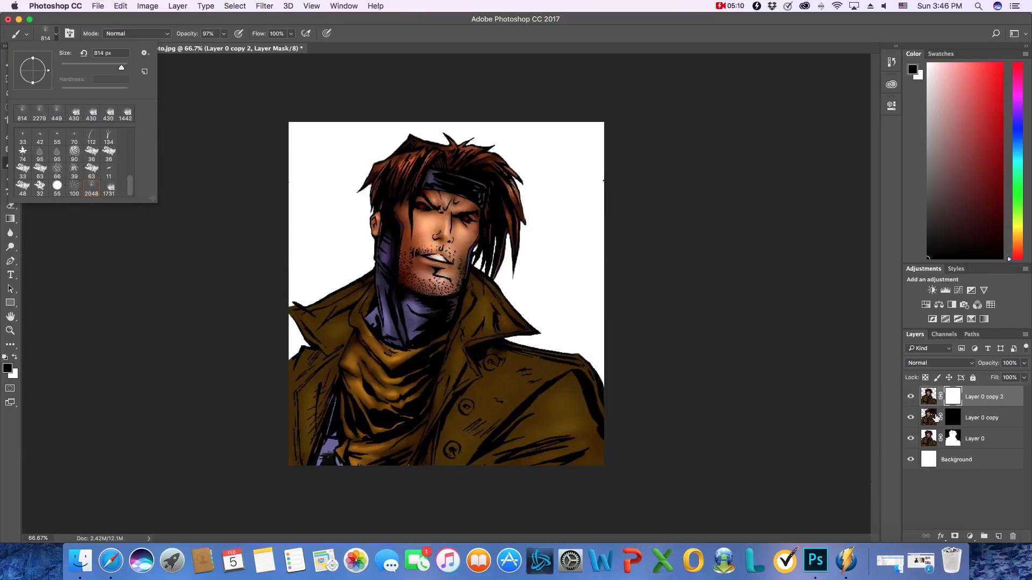
{"action": "left_click", "coordinate": [912, 418]}
{"action": "left_click", "coordinate": [910, 437]}
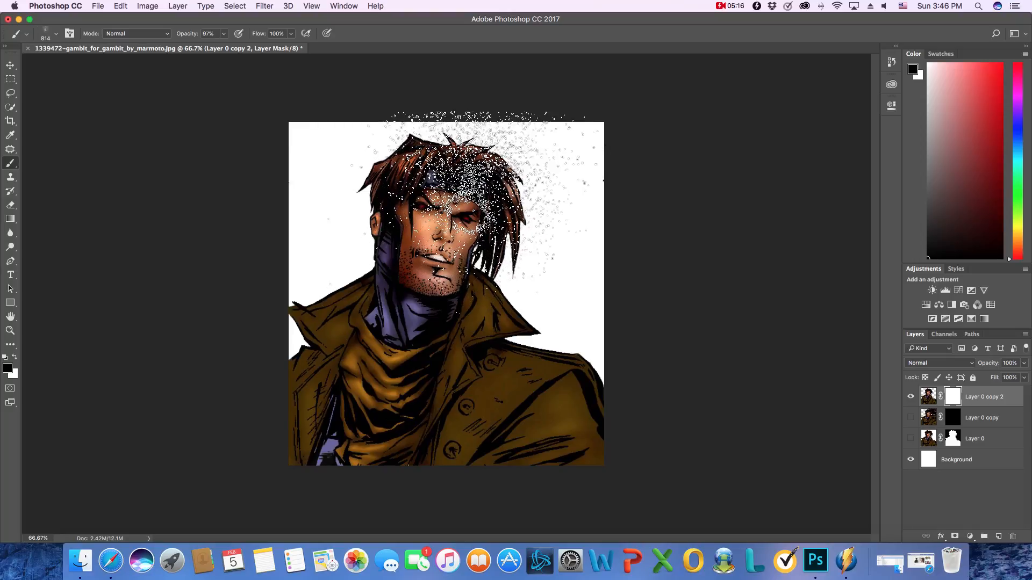
{"action": "left_click", "coordinate": [69, 35]}
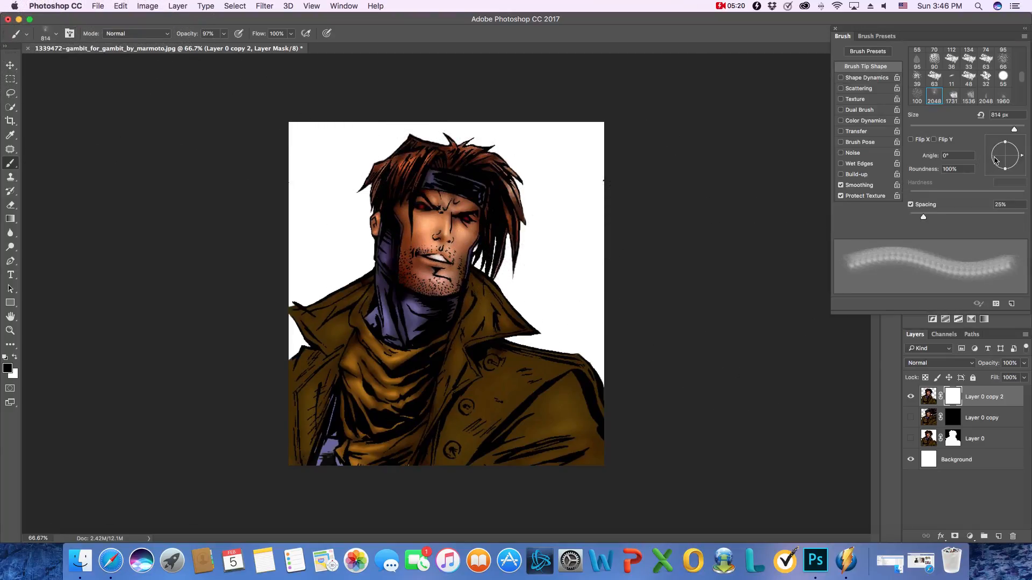
{"action": "left_click_drag", "start_coordinate": [995, 160], "coordinate": [993, 157]}
Paint black splatter on the Layer 0 copy 2 mask to disperse the right side of the hair, face and coat
{"action": "mouse_move", "coordinate": [726, 185]}
{"action": "left_mouse_down"}
{"action": "mouse_move", "coordinate": [609, 196]}
{"action": "mouse_move", "coordinate": [537, 226]}
{"action": "mouse_move", "coordinate": [457, 178]}
{"action": "mouse_move", "coordinate": [484, 199]}
{"action": "mouse_move", "coordinate": [462, 161]}
{"action": "mouse_move", "coordinate": [510, 161]}
{"action": "mouse_move", "coordinate": [499, 204]}
{"action": "mouse_move", "coordinate": [538, 296]}
{"action": "mouse_move", "coordinate": [521, 344]}
{"action": "mouse_move", "coordinate": [538, 408]}
{"action": "mouse_move", "coordinate": [516, 441]}
{"action": "left_mouse_up"}
{"action": "mouse_move", "coordinate": [518, 382]}
{"action": "left_mouse_down"}
{"action": "mouse_move", "coordinate": [524, 408]}
{"action": "mouse_move", "coordinate": [578, 435]}
{"action": "mouse_move", "coordinate": [569, 441]}
{"action": "mouse_move", "coordinate": [596, 409]}
{"action": "mouse_move", "coordinate": [639, 414]}
{"action": "mouse_move", "coordinate": [602, 377]}
{"action": "mouse_move", "coordinate": [591, 344]}
{"action": "mouse_move", "coordinate": [570, 333]}
{"action": "mouse_move", "coordinate": [586, 398]}
{"action": "mouse_move", "coordinate": [575, 301]}
{"action": "mouse_move", "coordinate": [532, 183]}
{"action": "mouse_move", "coordinate": [470, 129]}
{"action": "mouse_move", "coordinate": [449, 129]}
{"action": "mouse_move", "coordinate": [505, 220]}
{"action": "left_mouse_up"}
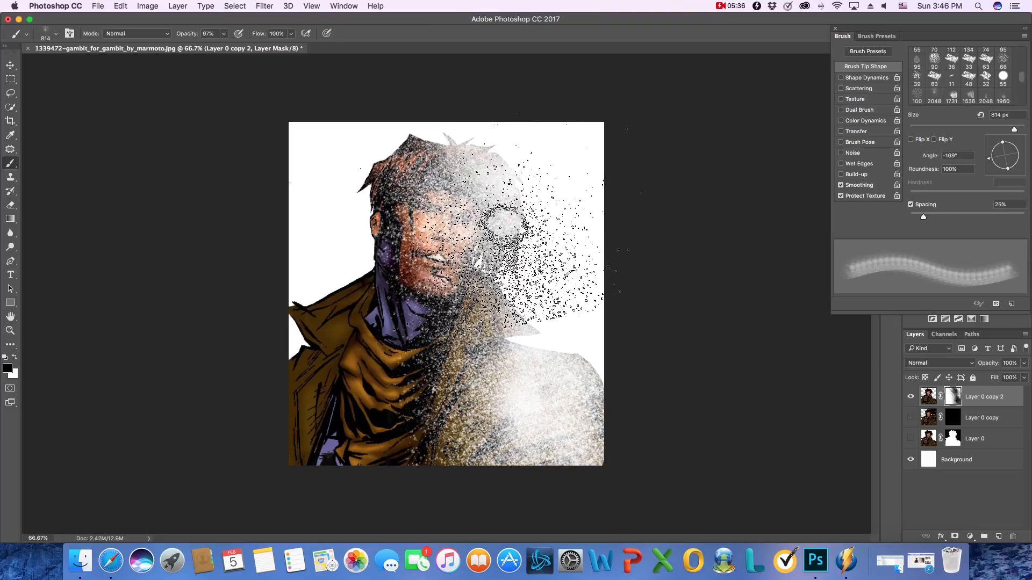
{"action": "mouse_move", "coordinate": [550, 364]}
{"action": "left_mouse_down"}
{"action": "mouse_move", "coordinate": [484, 356]}
{"action": "mouse_move", "coordinate": [473, 494]}
{"action": "mouse_move", "coordinate": [527, 511]}
{"action": "mouse_move", "coordinate": [634, 483]}
{"action": "mouse_move", "coordinate": [584, 351]}
{"action": "left_mouse_up"}
{"action": "mouse_move", "coordinate": [508, 190]}
{"action": "left_mouse_down"}
{"action": "mouse_move", "coordinate": [463, 131]}
{"action": "mouse_move", "coordinate": [564, 325]}
{"action": "mouse_move", "coordinate": [623, 408]}
{"action": "mouse_move", "coordinate": [704, 419]}
{"action": "left_mouse_up"}
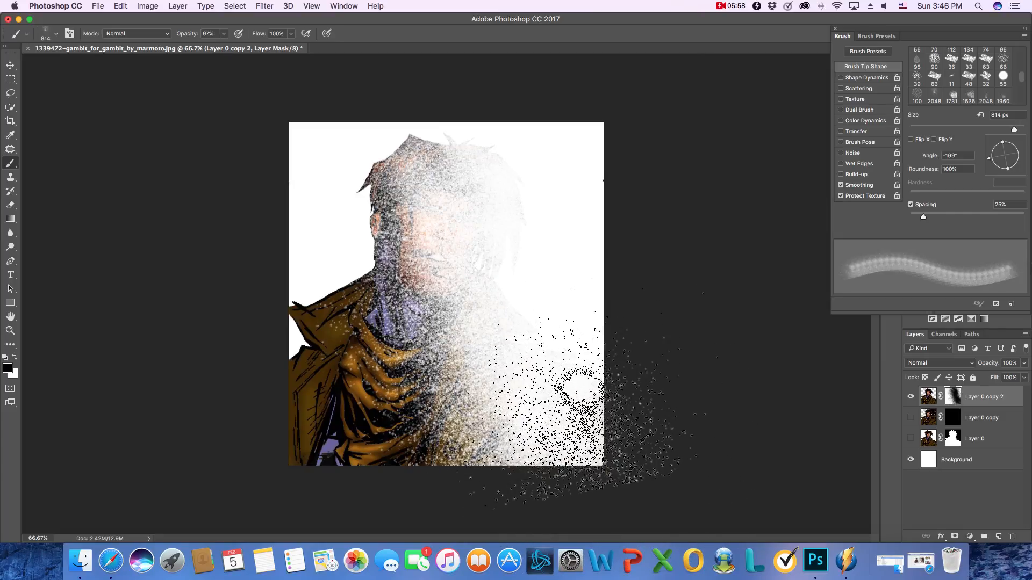
Show Layer 0 copy and paint white splatter on its mask over the character's right side, with a 1651 px brush at 76% opacity
{"action": "left_click", "coordinate": [953, 418]}
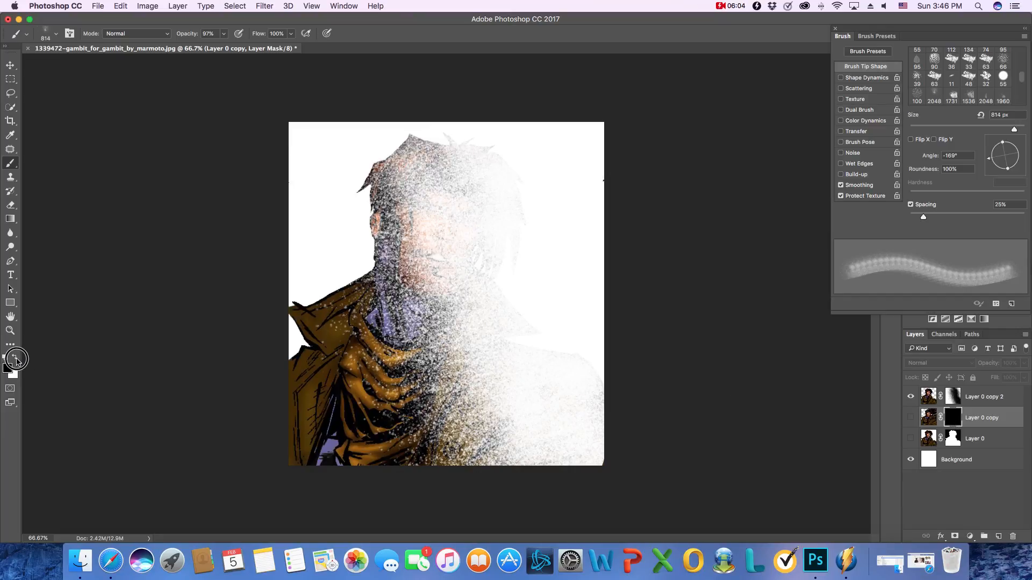
{"action": "left_click", "coordinate": [912, 422]}
{"action": "left_click", "coordinate": [468, 349]}
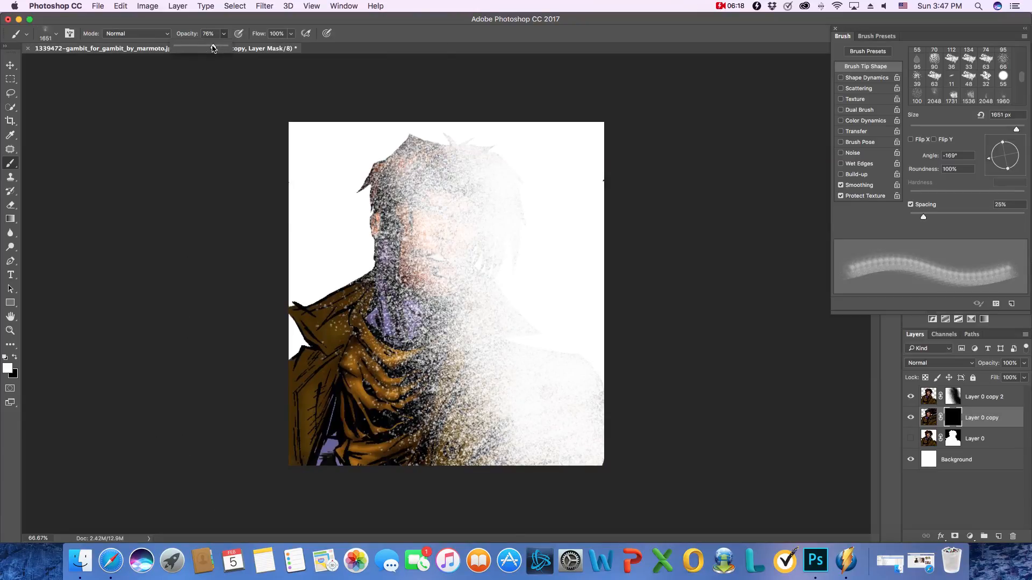
{"action": "mouse_move", "coordinate": [425, 376]}
{"action": "left_mouse_down"}
{"action": "mouse_move", "coordinate": [435, 258]}
{"action": "mouse_move", "coordinate": [422, 156]}
{"action": "left_mouse_up"}
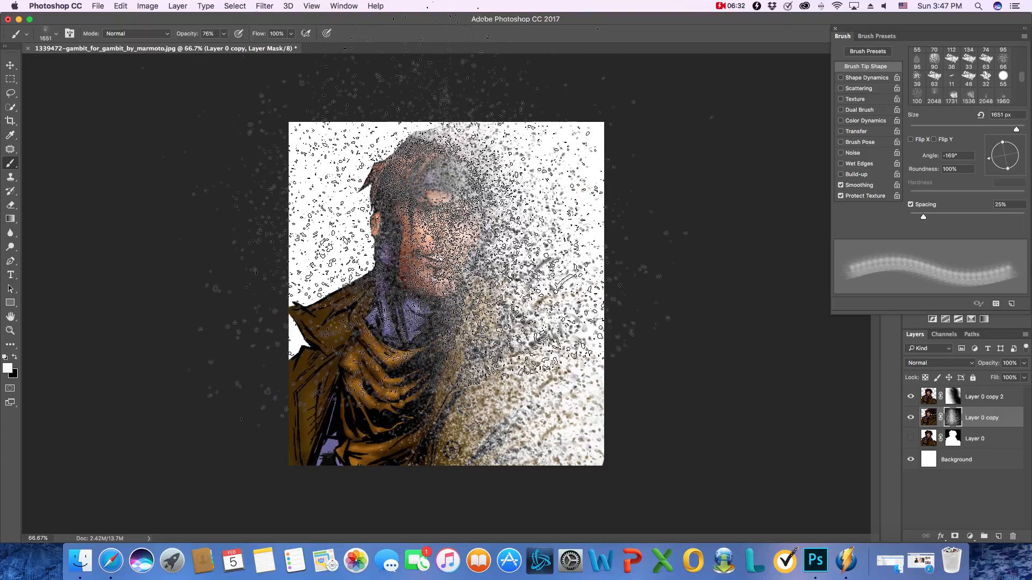
Try another white splatter stroke over the face on the Layer 0 copy mask, and step back one state
{"action": "left_click_drag", "start_coordinate": [451, 268], "coordinate": [448, 282]}
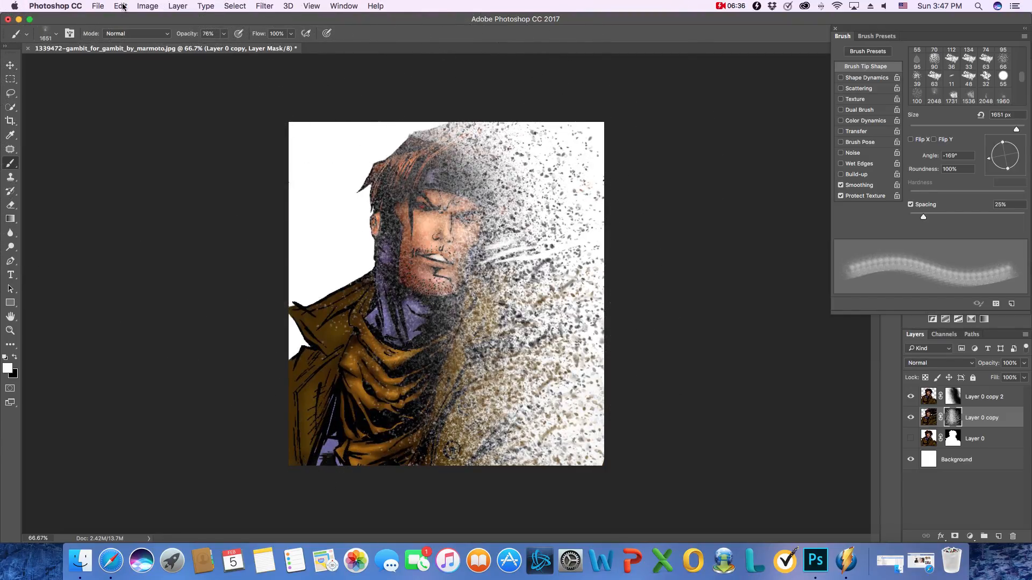
{"action": "left_click", "coordinate": [123, 6]}
{"action": "left_click", "coordinate": [141, 37]}
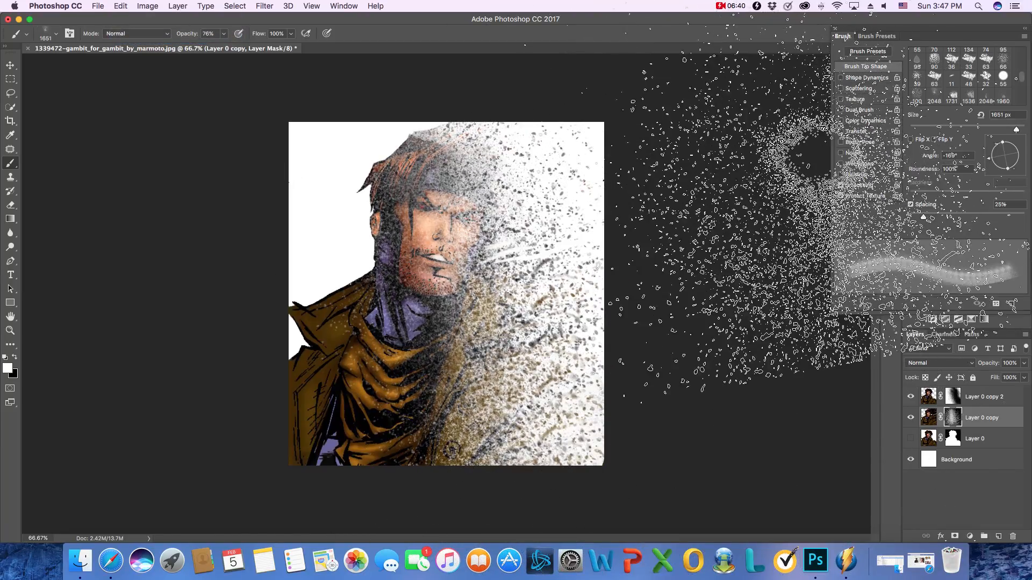
Choose the 1731 splatter brush and set its size to 1023 px and its angle to -167°
{"action": "left_click", "coordinate": [54, 36]}
{"action": "left_click", "coordinate": [112, 187]}
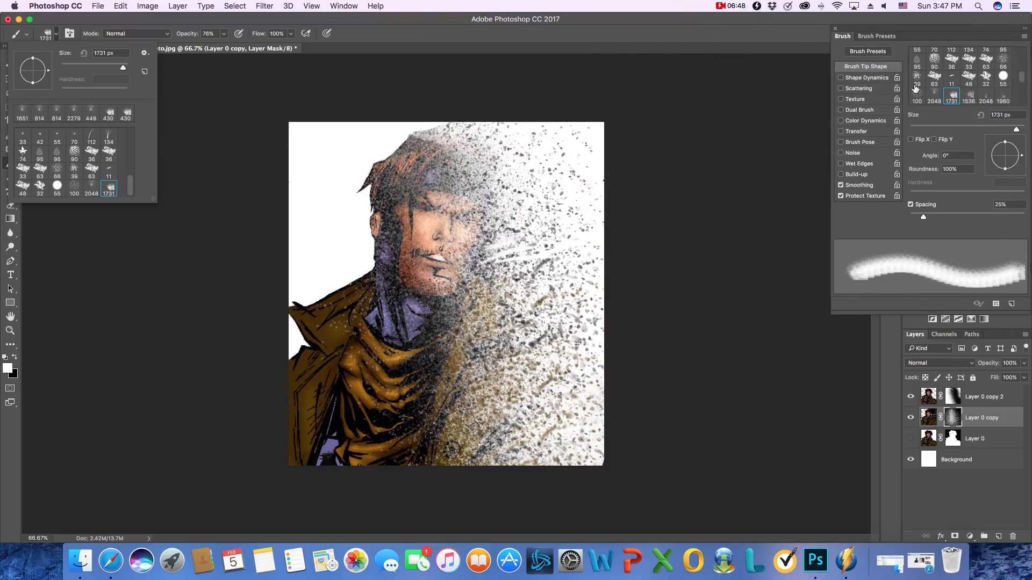
{"action": "left_click_drag", "start_coordinate": [1012, 129], "coordinate": [1008, 129]}
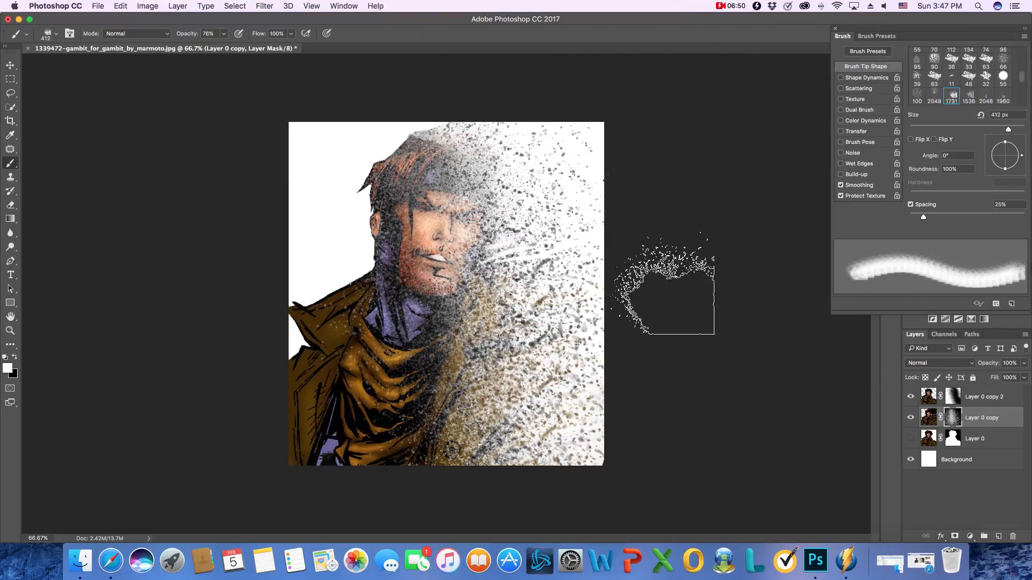
{"action": "left_click_drag", "start_coordinate": [1008, 129], "coordinate": [1015, 129]}
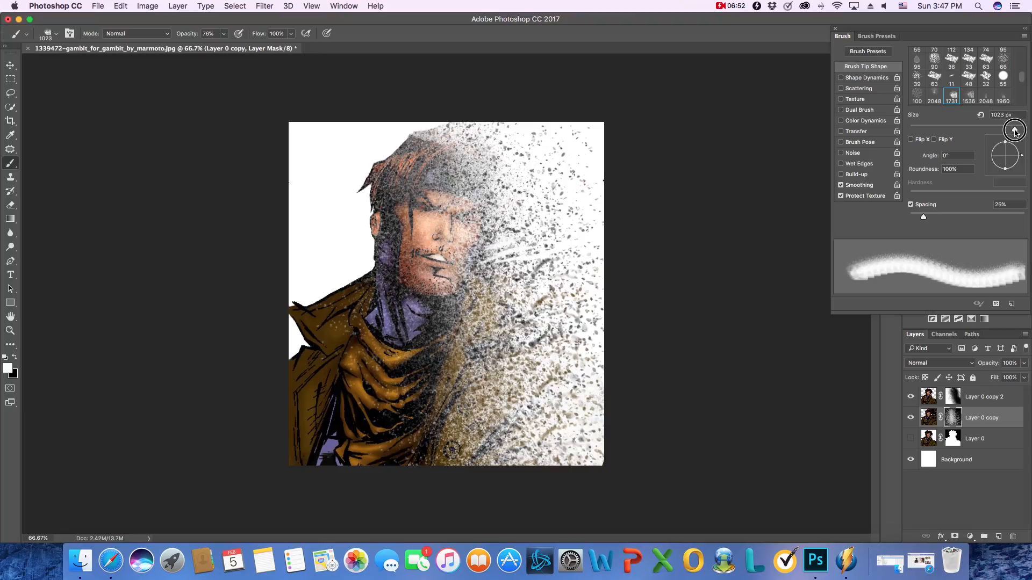
{"action": "left_click", "coordinate": [994, 156]}
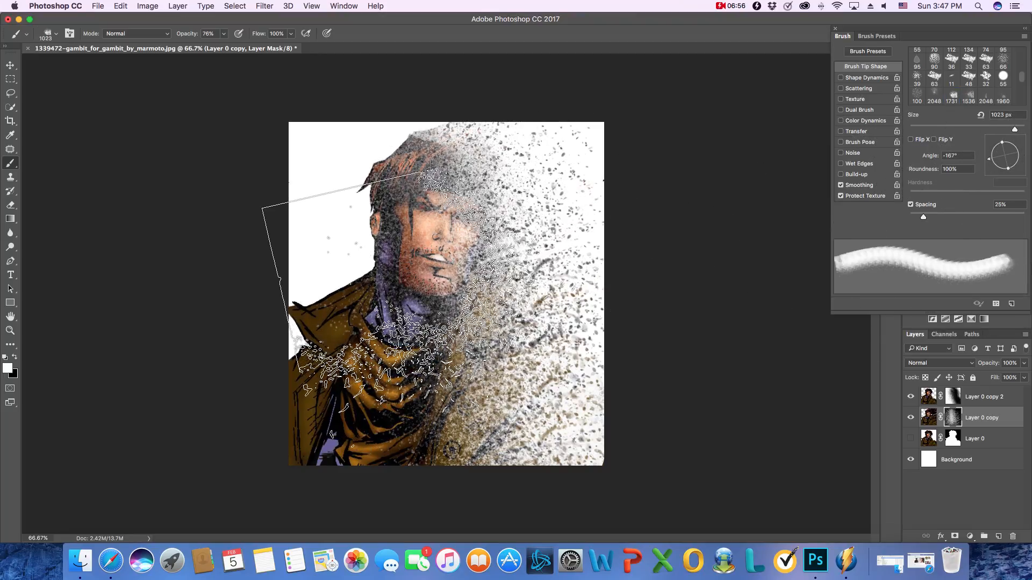
Paint white on the Layer 0 copy mask to restore the left side of the face, hair, scarf and coat
{"action": "mouse_move", "coordinate": [445, 333]}
{"action": "left_mouse_down"}
{"action": "mouse_move", "coordinate": [457, 278]}
{"action": "mouse_move", "coordinate": [456, 468]}
{"action": "left_mouse_up"}
{"action": "mouse_move", "coordinate": [371, 425]}
{"action": "left_mouse_down"}
{"action": "mouse_move", "coordinate": [411, 392]}
{"action": "mouse_move", "coordinate": [422, 419]}
{"action": "mouse_move", "coordinate": [398, 441]}
{"action": "mouse_move", "coordinate": [413, 459]}
{"action": "mouse_move", "coordinate": [390, 358]}
{"action": "left_mouse_up"}
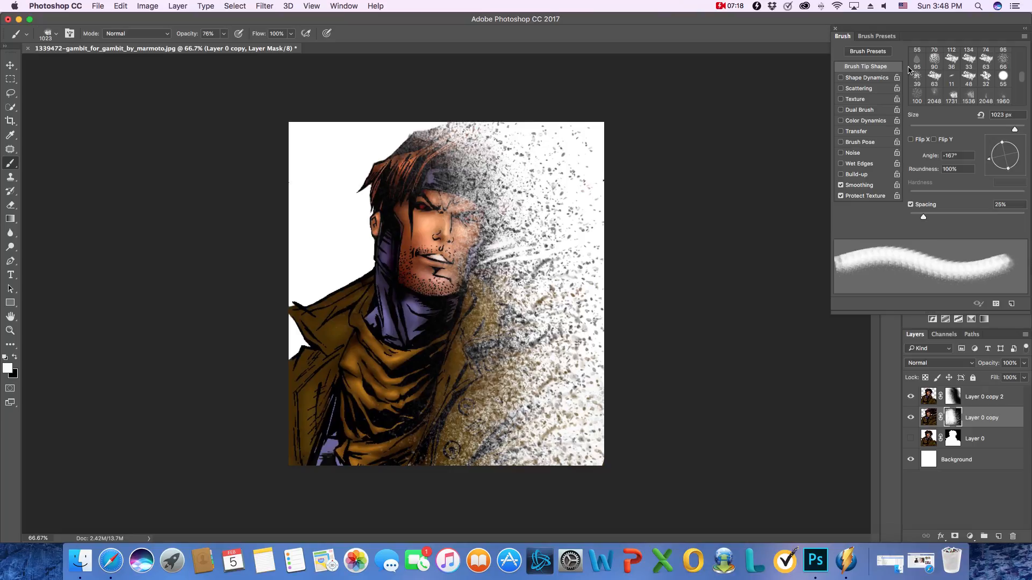
{"action": "left_click", "coordinate": [835, 29]}
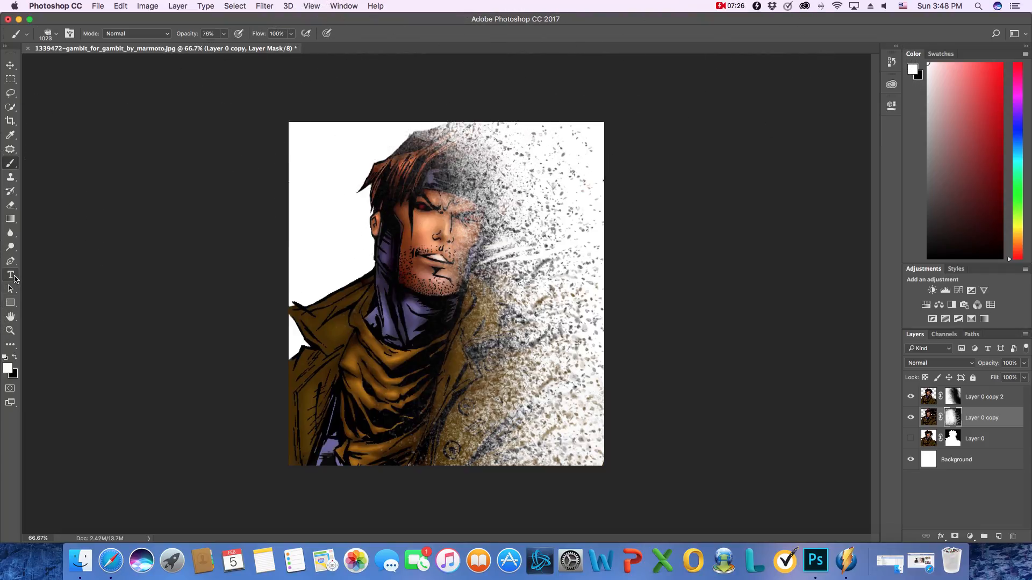
Activate the horizontal Type tool and set its text colour to black
{"action": "left_click", "coordinate": [15, 277]}
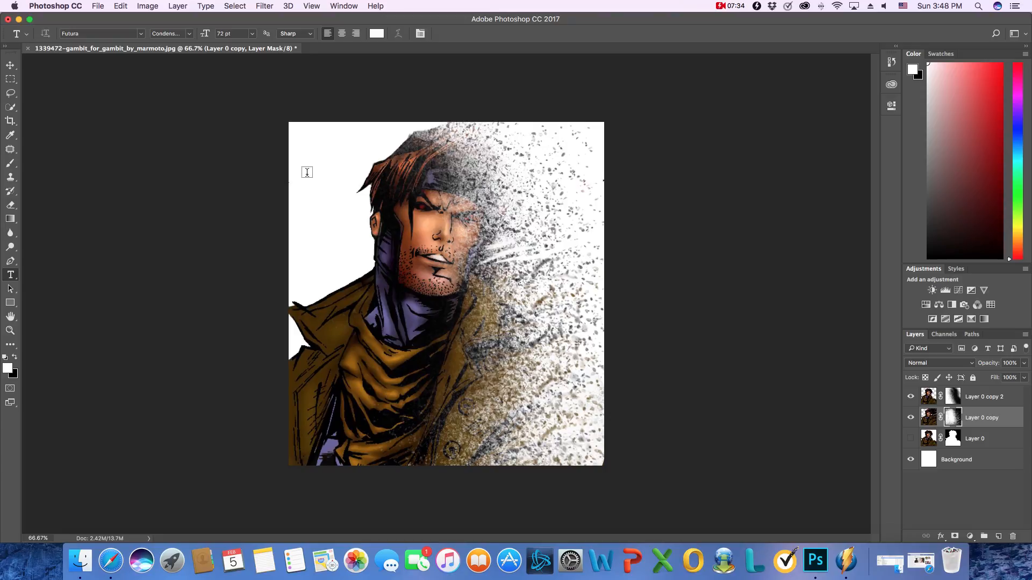
{"action": "left_click", "coordinate": [376, 34]}
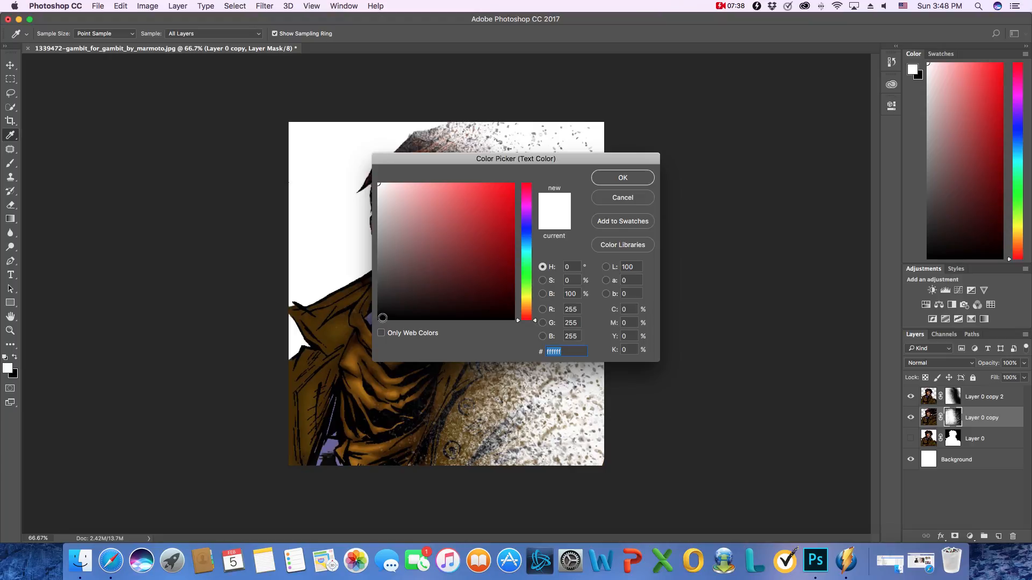
{"action": "left_click", "coordinate": [383, 317]}
{"action": "left_click", "coordinate": [617, 177]}
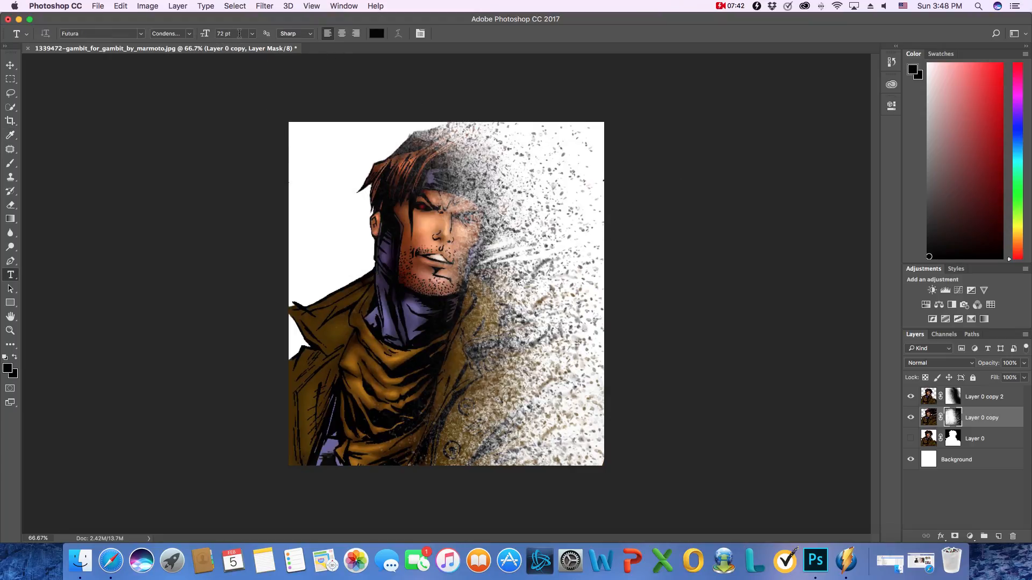
{"action": "left_click", "coordinate": [252, 34]}
{"action": "left_click", "coordinate": [252, 34]}
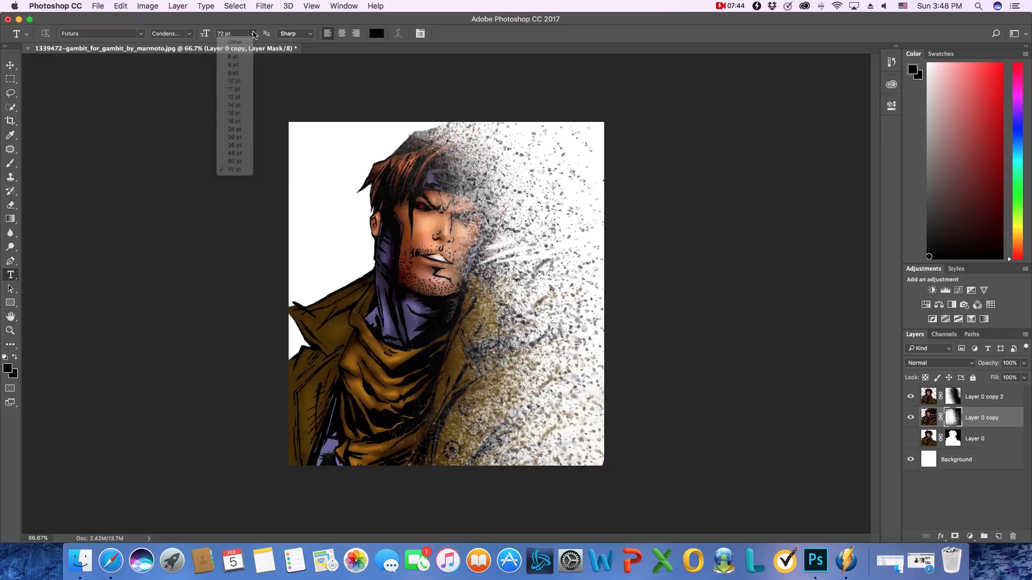
Set the text font to Chalkduster
{"action": "left_click", "coordinate": [139, 34]}
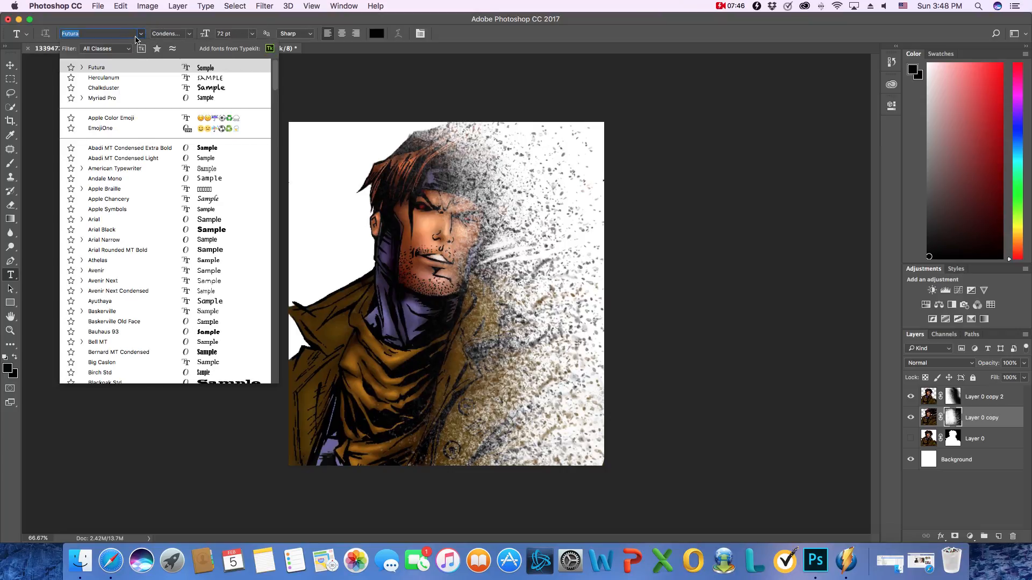
{"action": "scroll", "coordinate": [151, 197], "scroll_direction": "down", "scroll_amount": 10}
{"action": "scroll", "coordinate": [150, 198], "scroll_direction": "down", "scroll_amount": 8}
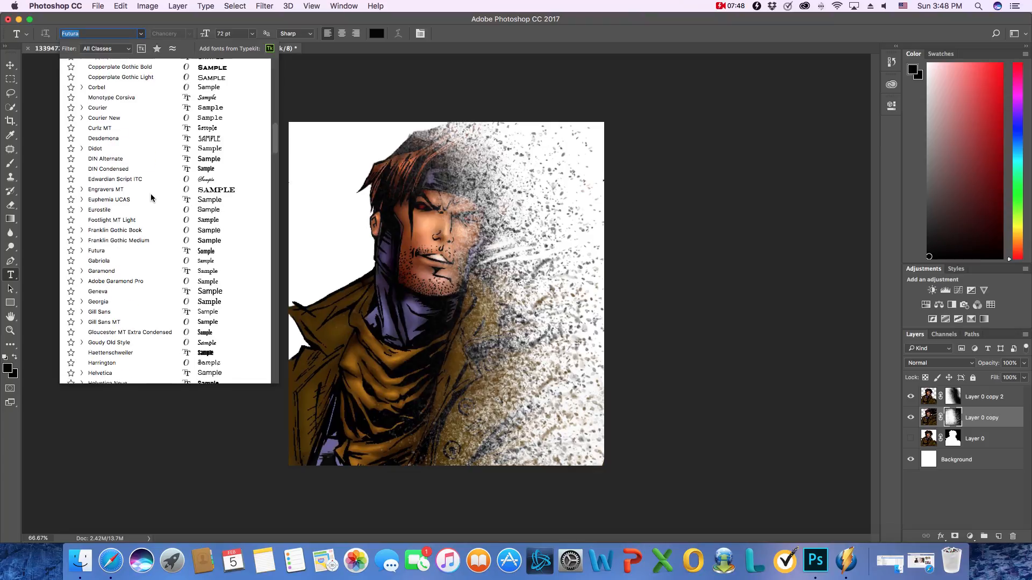
{"action": "scroll", "coordinate": [151, 256], "scroll_direction": "down", "scroll_amount": 20}
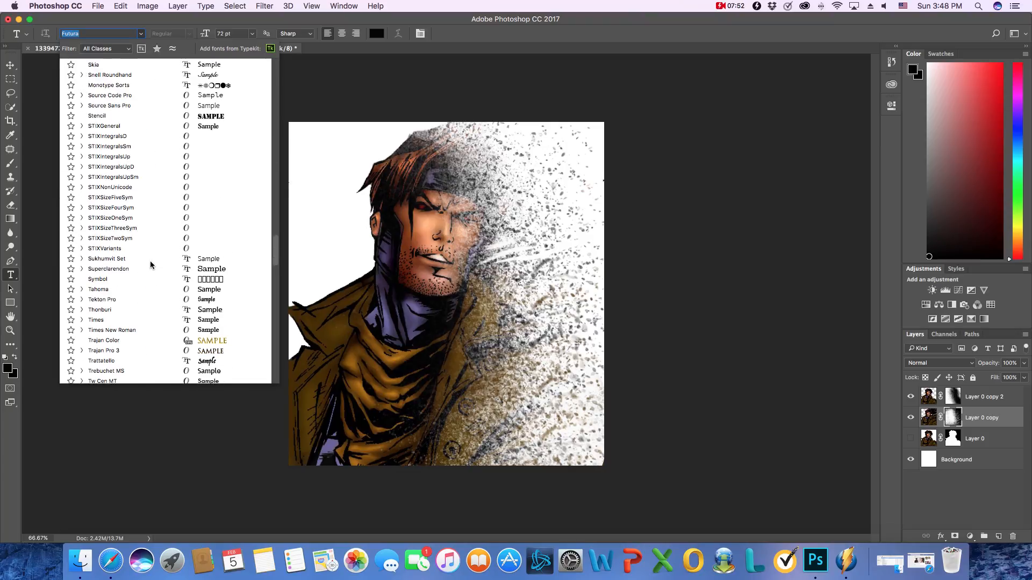
{"action": "scroll", "coordinate": [150, 262], "scroll_direction": "down", "scroll_amount": 5}
{"action": "scroll", "coordinate": [150, 260], "scroll_direction": "down", "scroll_amount": 1}
{"action": "scroll", "coordinate": [146, 267], "scroll_direction": "up", "scroll_amount": 20}
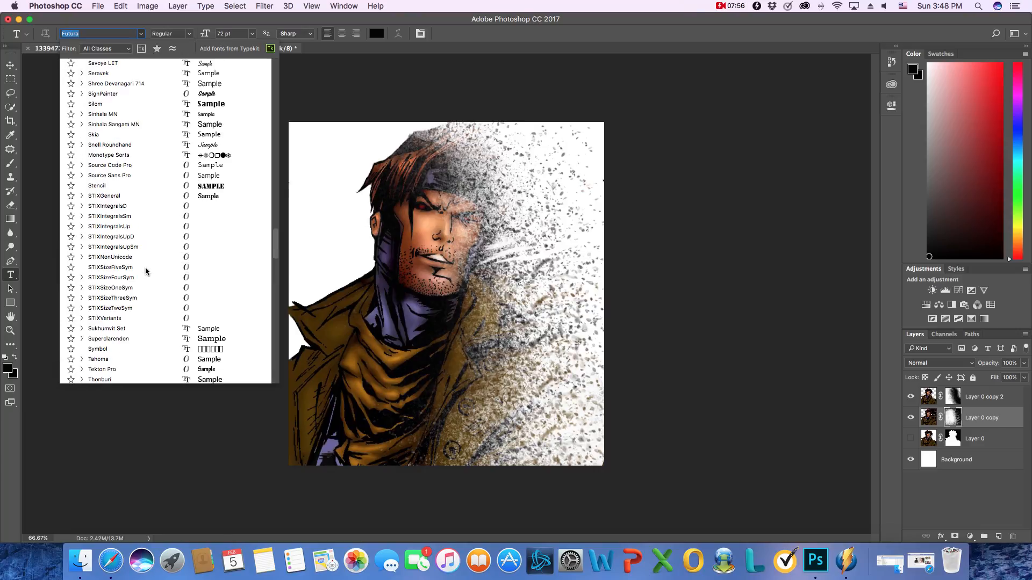
{"action": "scroll", "coordinate": [146, 271], "scroll_direction": "up", "scroll_amount": 20}
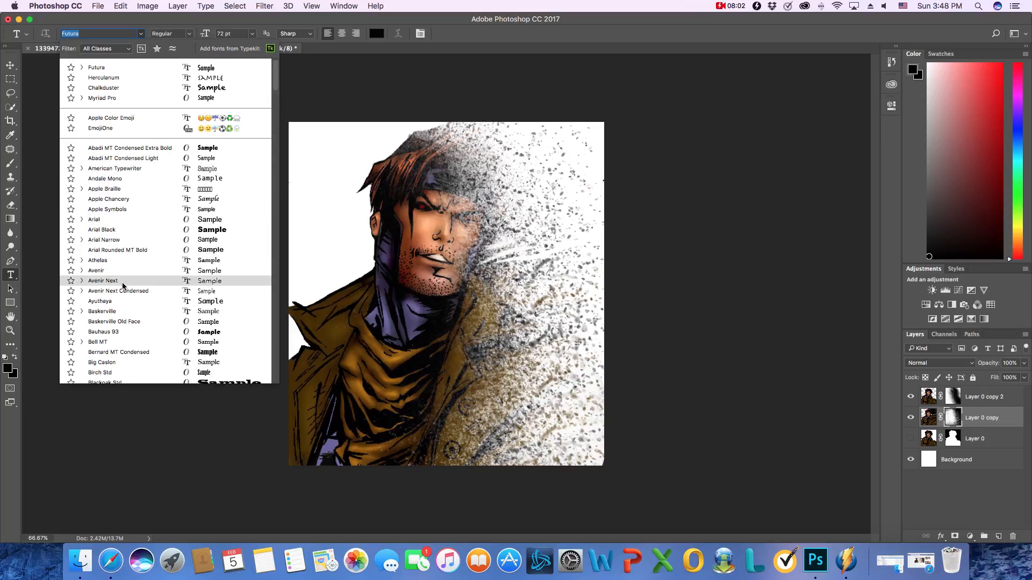
{"action": "scroll", "coordinate": [122, 284], "scroll_direction": "down", "scroll_amount": 3}
{"action": "scroll", "coordinate": [125, 299], "scroll_direction": "down", "scroll_amount": 3}
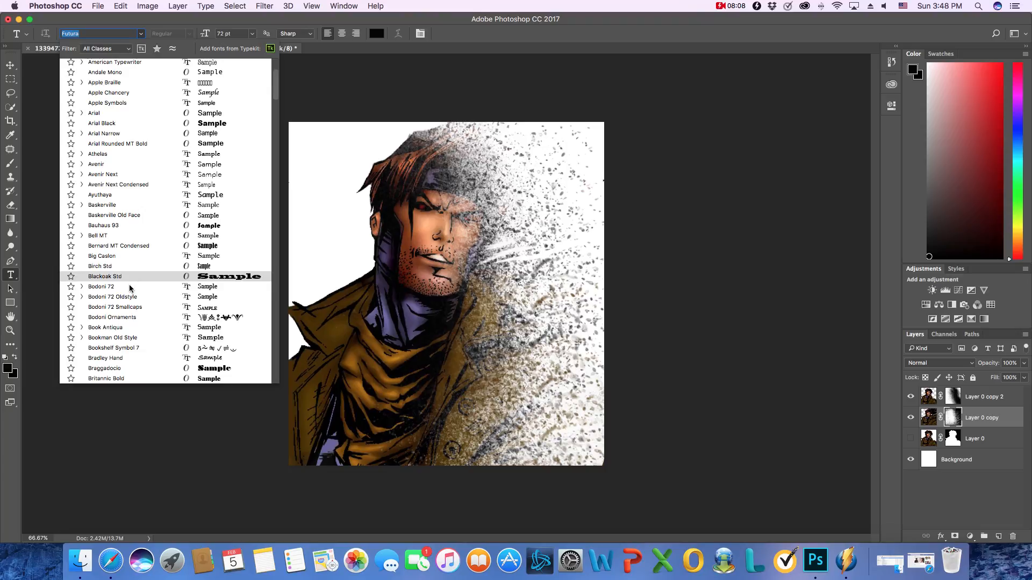
{"action": "scroll", "coordinate": [130, 295], "scroll_direction": "down", "scroll_amount": 5}
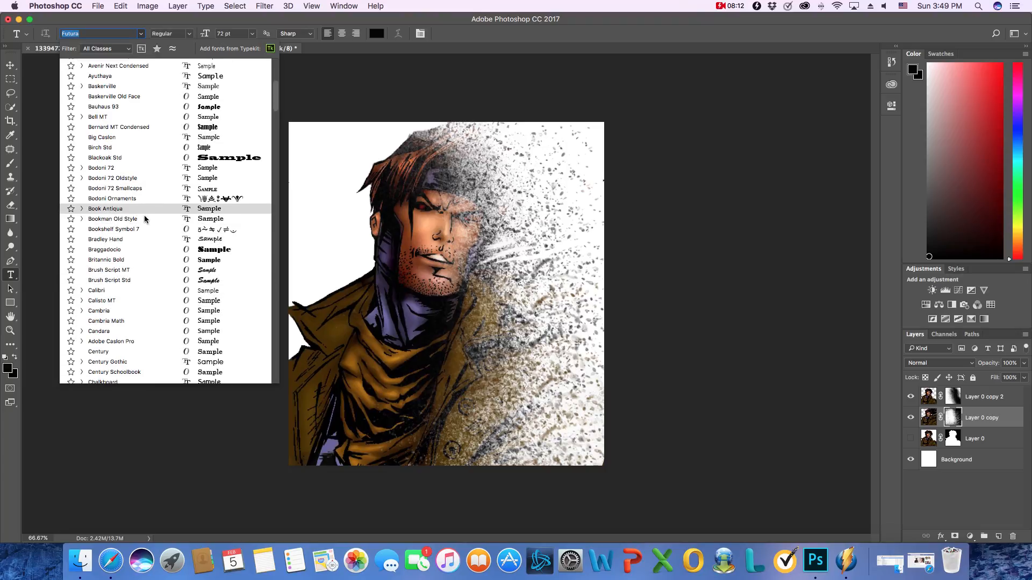
{"action": "scroll", "coordinate": [144, 213], "scroll_direction": "down", "scroll_amount": 5}
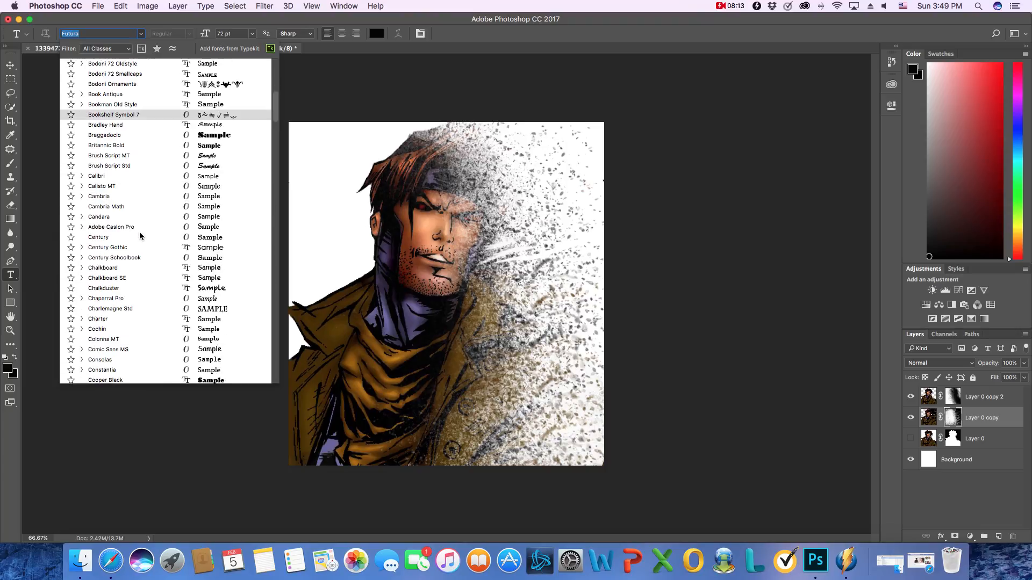
{"action": "left_click", "coordinate": [142, 287]}
Add the 72 pt text "Gambit" to the canvas and move it into the image's upper-left corner
{"action": "left_click", "coordinate": [311, 179]}
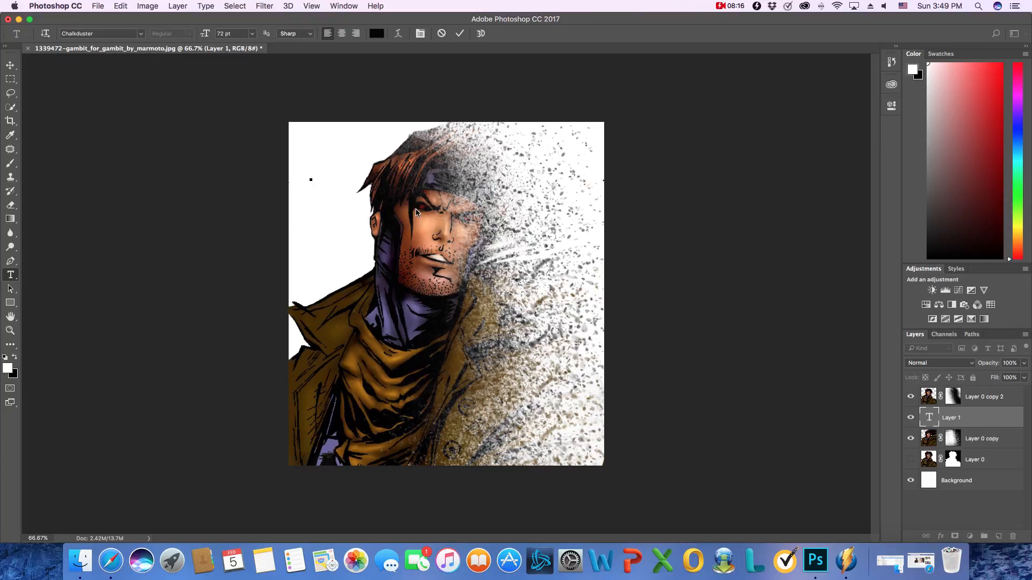
{"action": "type", "text": "Gambit"}
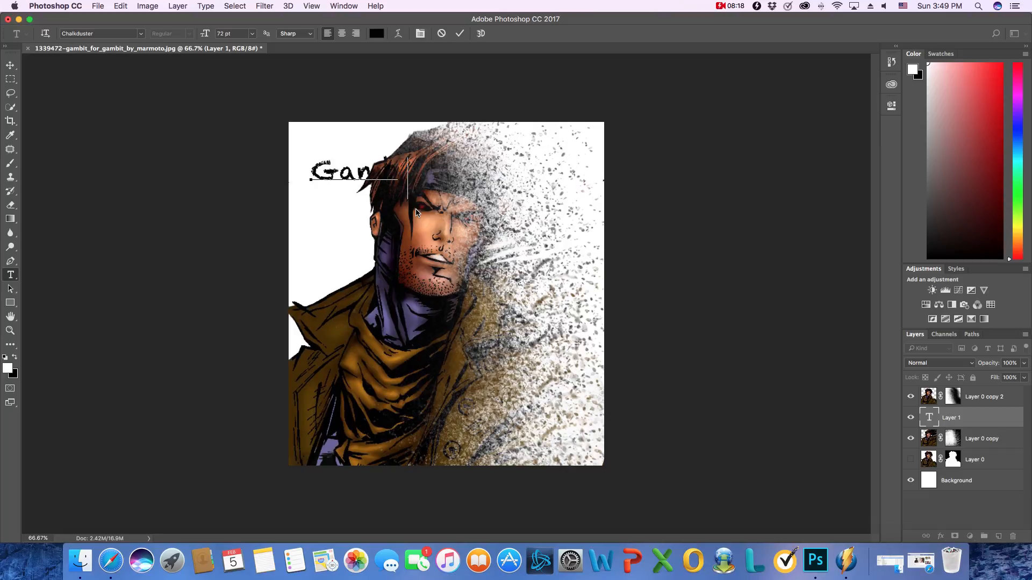
{"action": "left_click", "coordinate": [10, 64]}
{"action": "left_click_drag", "start_coordinate": [359, 176], "coordinate": [341, 140]}
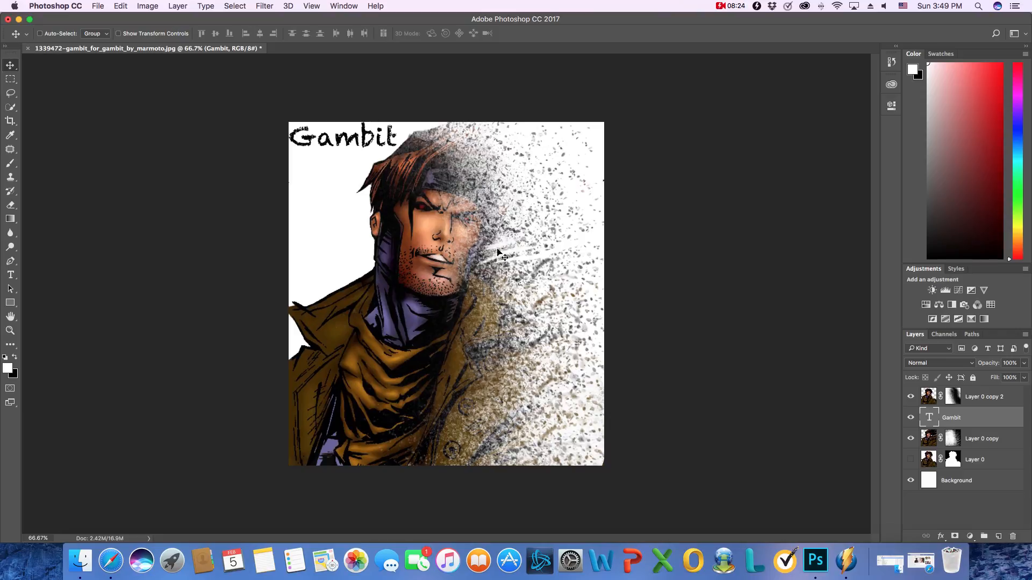
Rotate the Gambit text counterclockwise so it slopes up beside the hair, and move its layer above Layer 0 copy 2
{"action": "left_click", "coordinate": [120, 6]}
{"action": "left_click", "coordinate": [168, 234]}
{"action": "left_click_drag", "start_coordinate": [345, 107], "coordinate": [342, 186]}
{"action": "key", "text": "Return"}
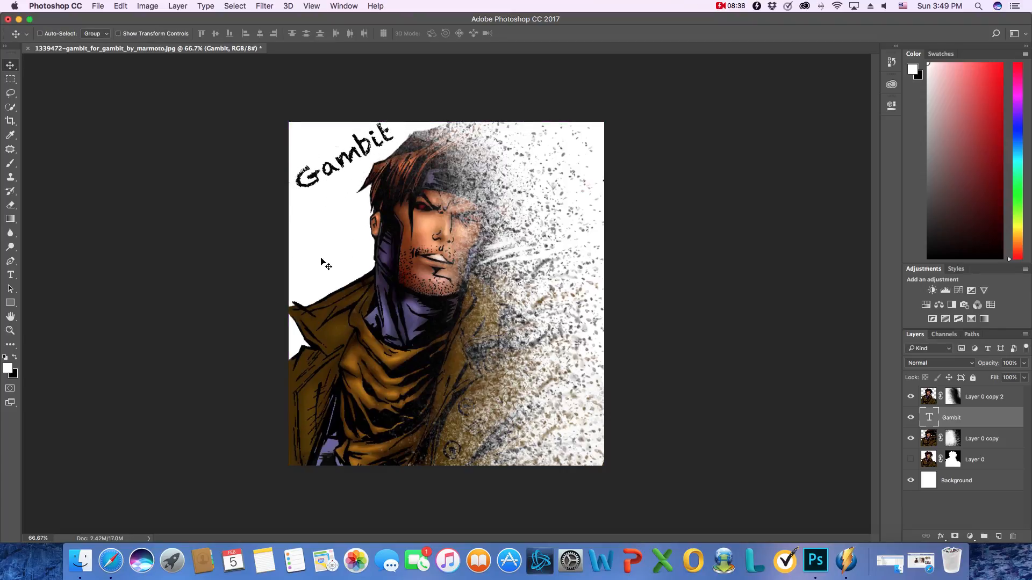
{"action": "left_click_drag", "start_coordinate": [967, 418], "coordinate": [980, 399]}
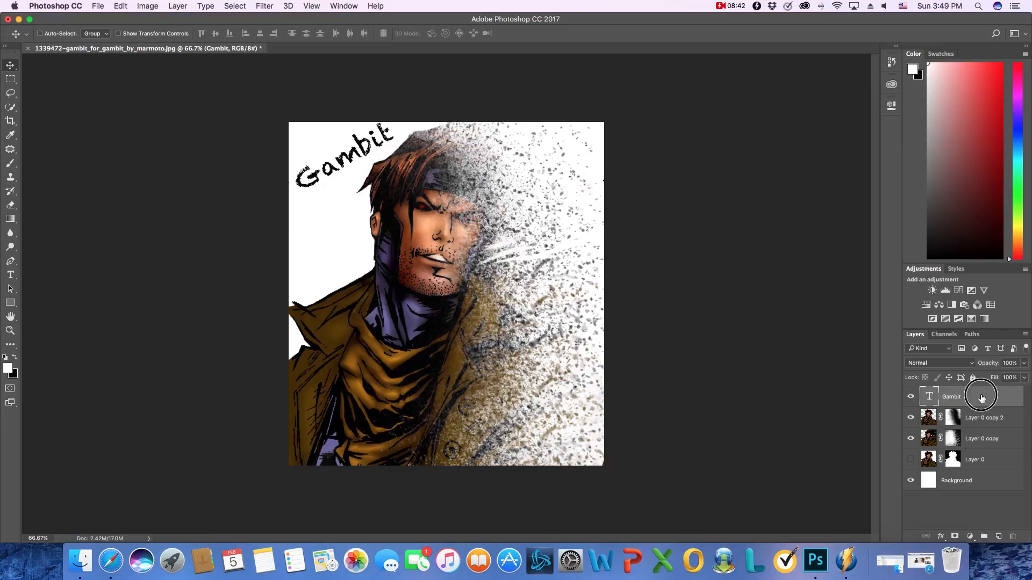
Add Bevel & Emboss and a red Drop Shadow to the Gambit text, shifting the shadow's angle to 158°
{"action": "double_click", "coordinate": [977, 398]}
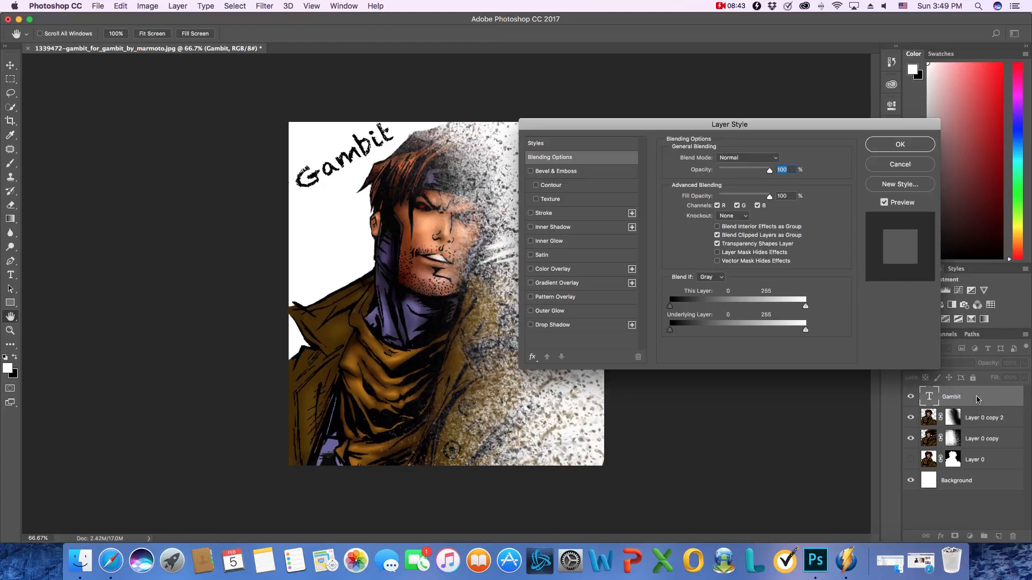
{"action": "left_click", "coordinate": [575, 172]}
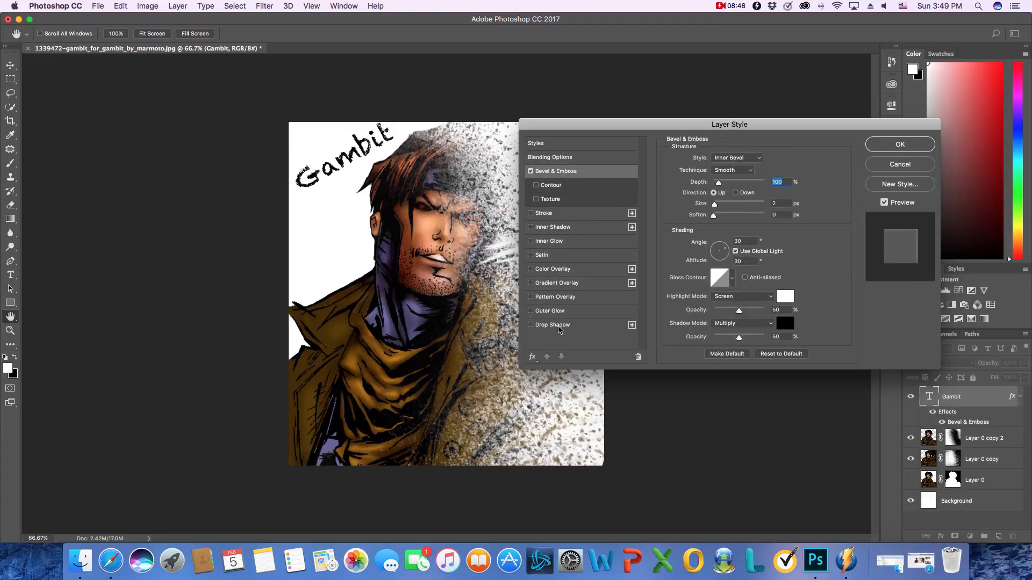
{"action": "left_click", "coordinate": [558, 328]}
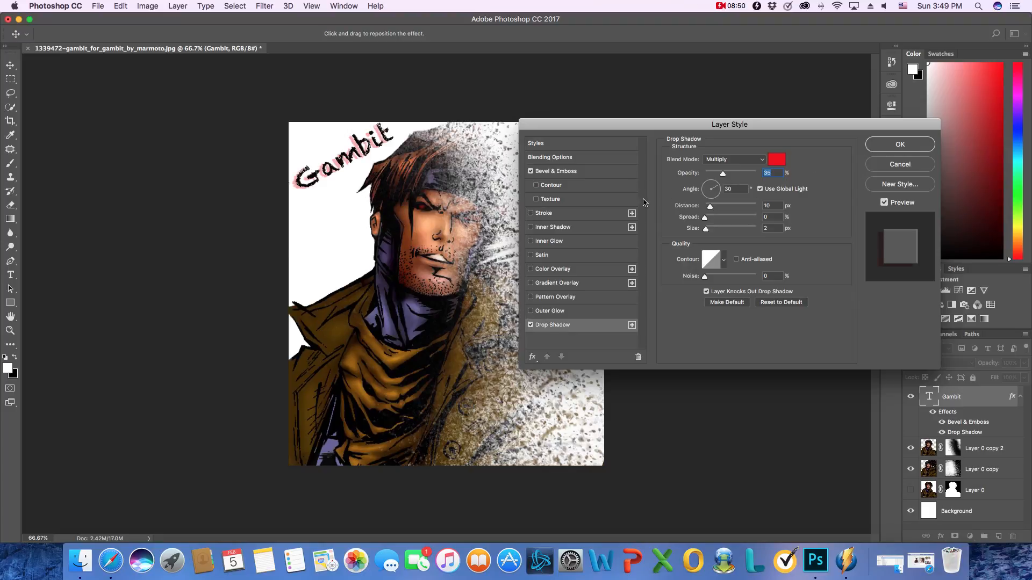
{"action": "left_click_drag", "start_coordinate": [325, 184], "coordinate": [337, 189]}
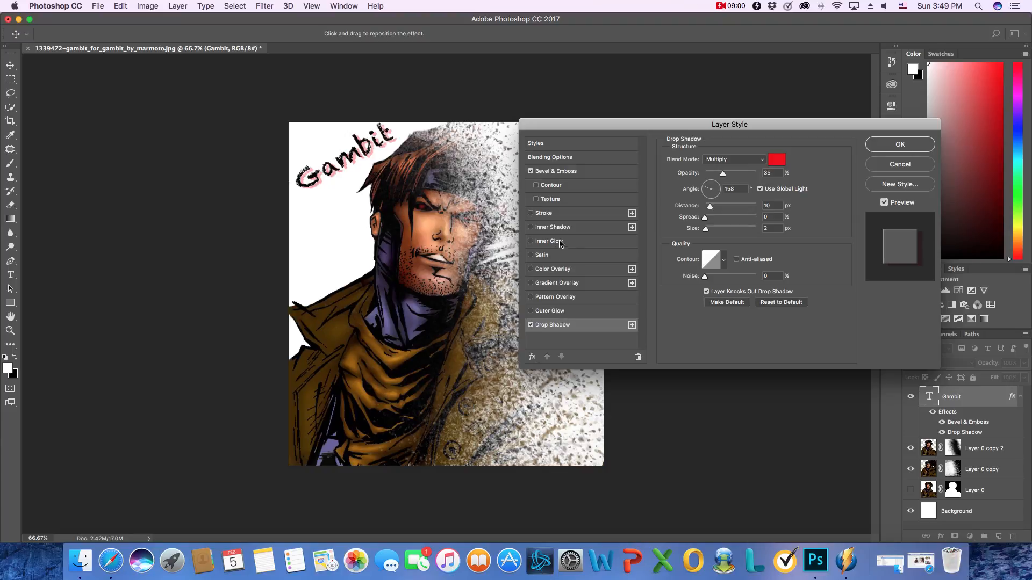
Try Stroke, Inner Shadow, Inner Glow, Satin and Color Overlay on the Gambit text, switching each one off again
{"action": "left_click", "coordinate": [564, 216]}
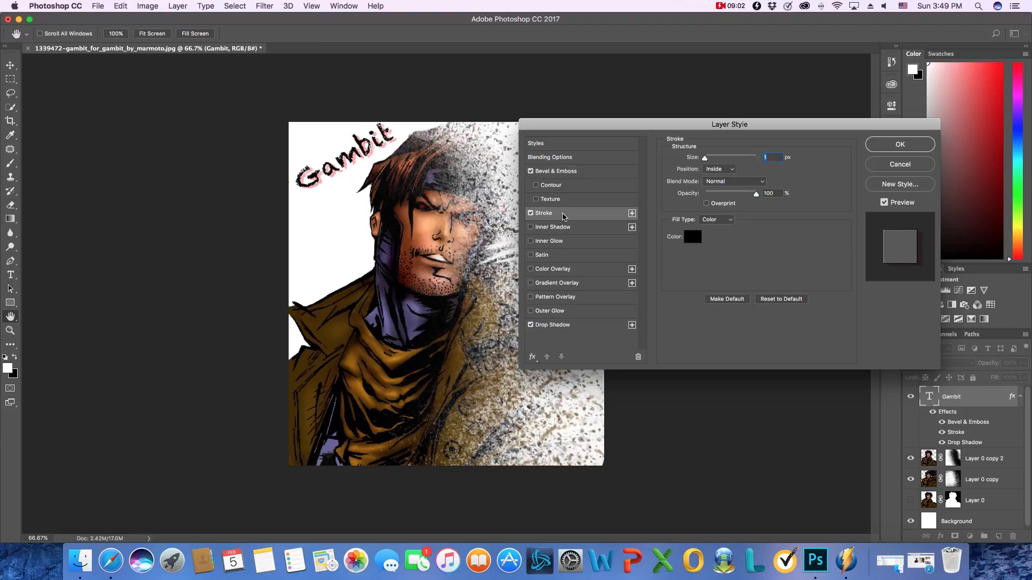
{"action": "left_click", "coordinate": [530, 214]}
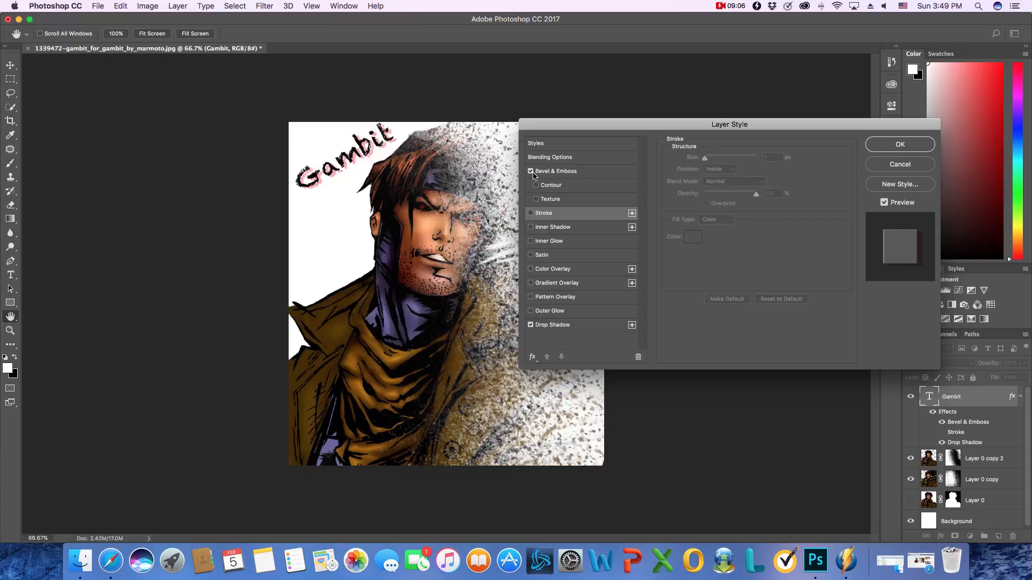
{"action": "left_click", "coordinate": [568, 229]}
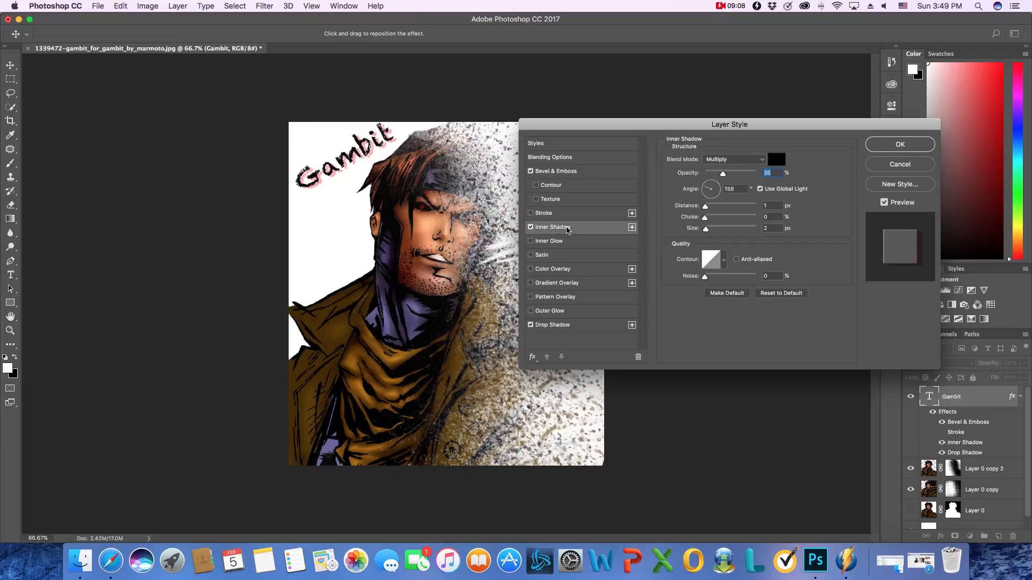
{"action": "left_click", "coordinate": [530, 226]}
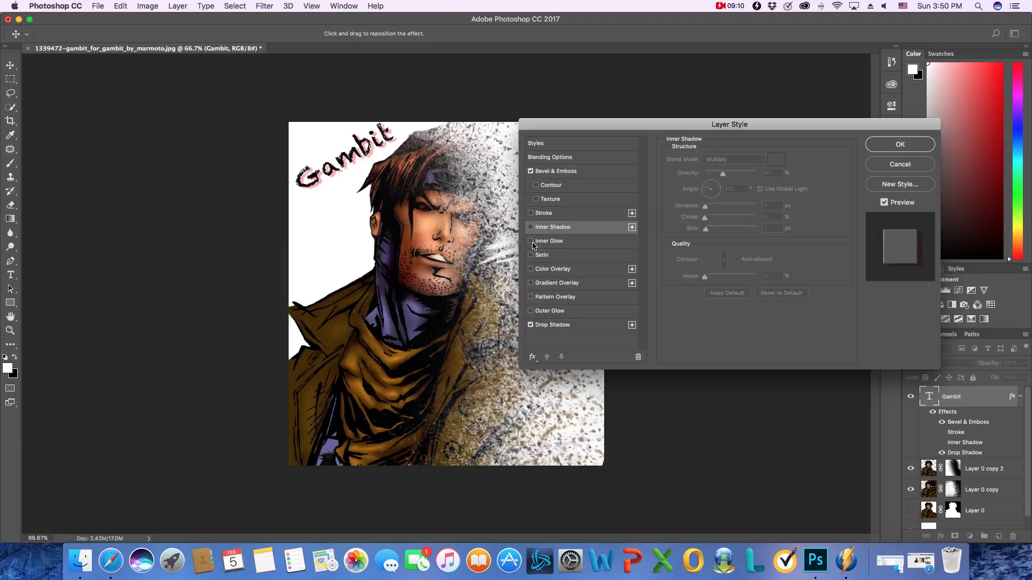
{"action": "left_click", "coordinate": [531, 242]}
{"action": "left_click", "coordinate": [531, 255]}
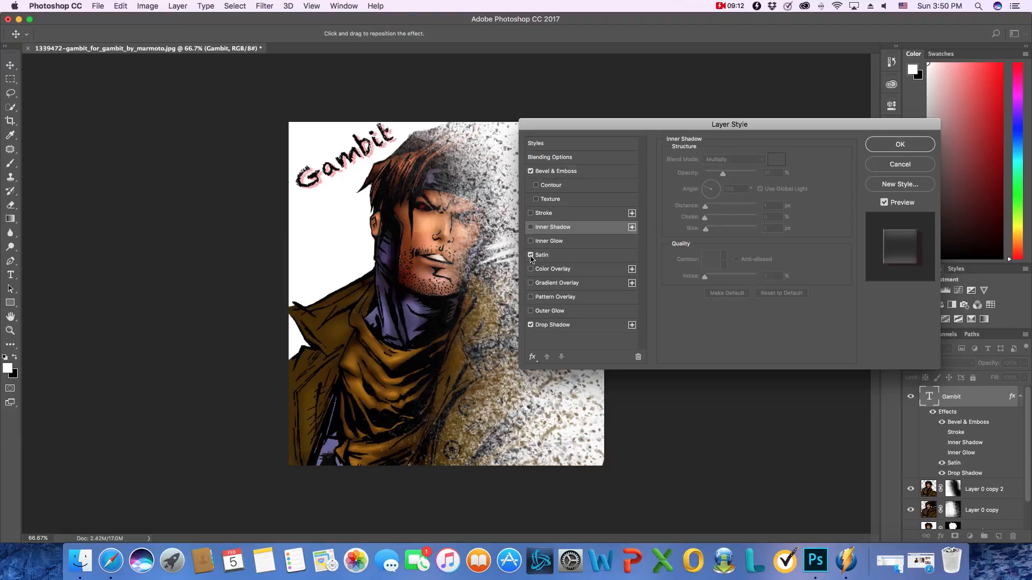
{"action": "left_click", "coordinate": [532, 257]}
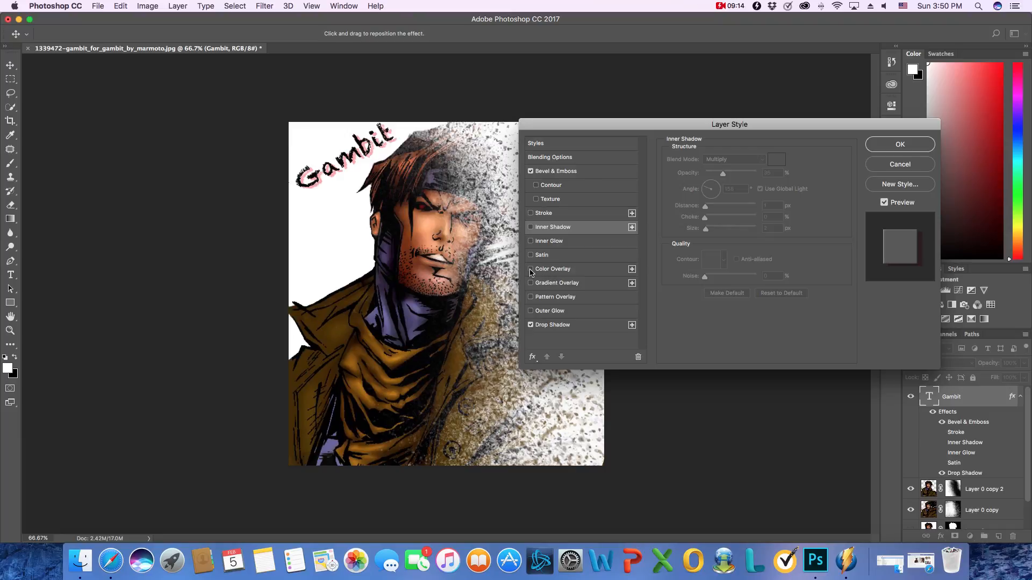
{"action": "left_click", "coordinate": [531, 270]}
{"action": "left_click", "coordinate": [532, 270]}
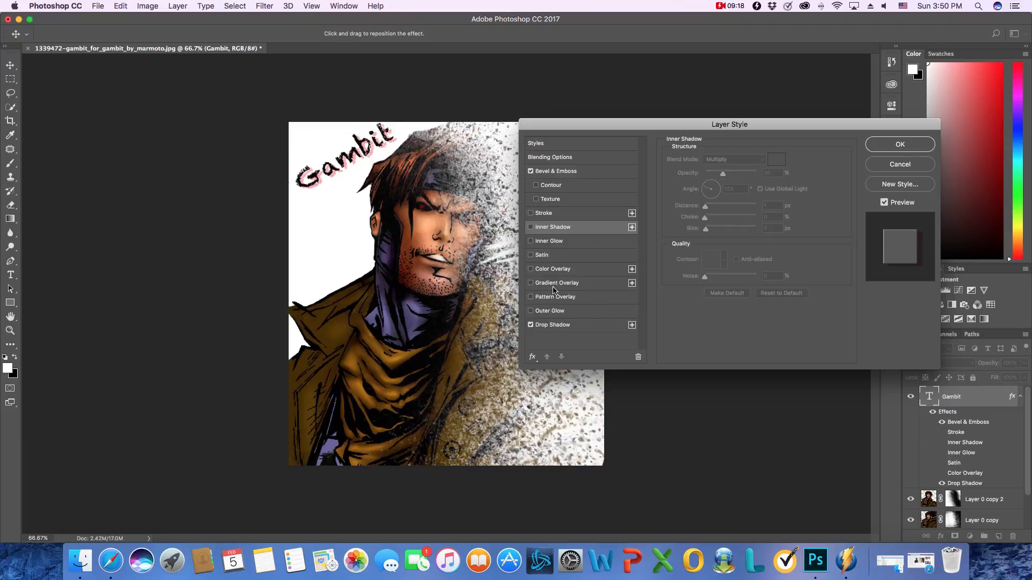
Set the Gambit text's Bevel & Emboss to 230% depth and the Outer Bevel style, and apply the layer style
{"action": "left_click", "coordinate": [557, 171]}
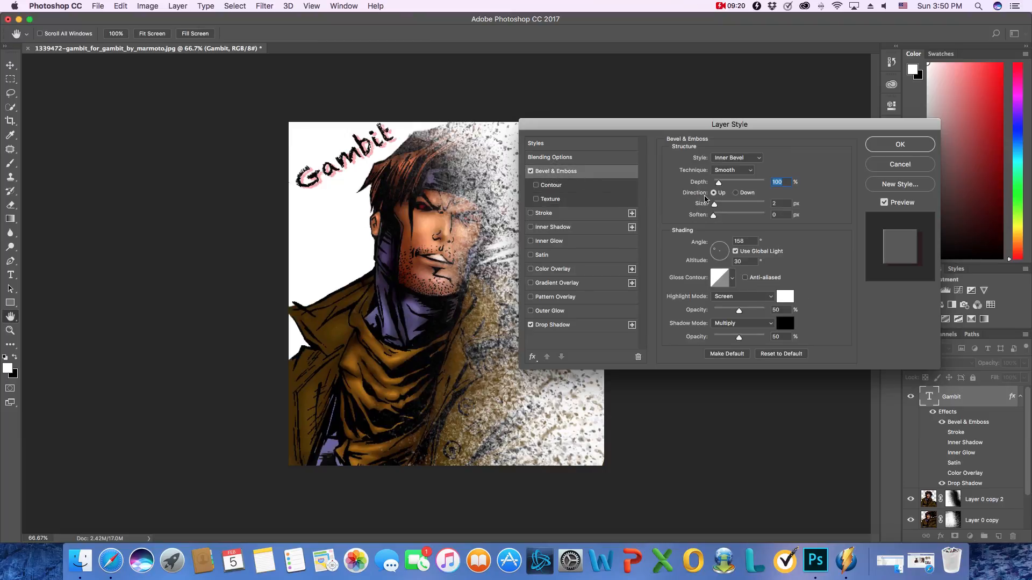
{"action": "left_click_drag", "start_coordinate": [723, 186], "coordinate": [744, 177]}
{"action": "left_click", "coordinate": [754, 157]}
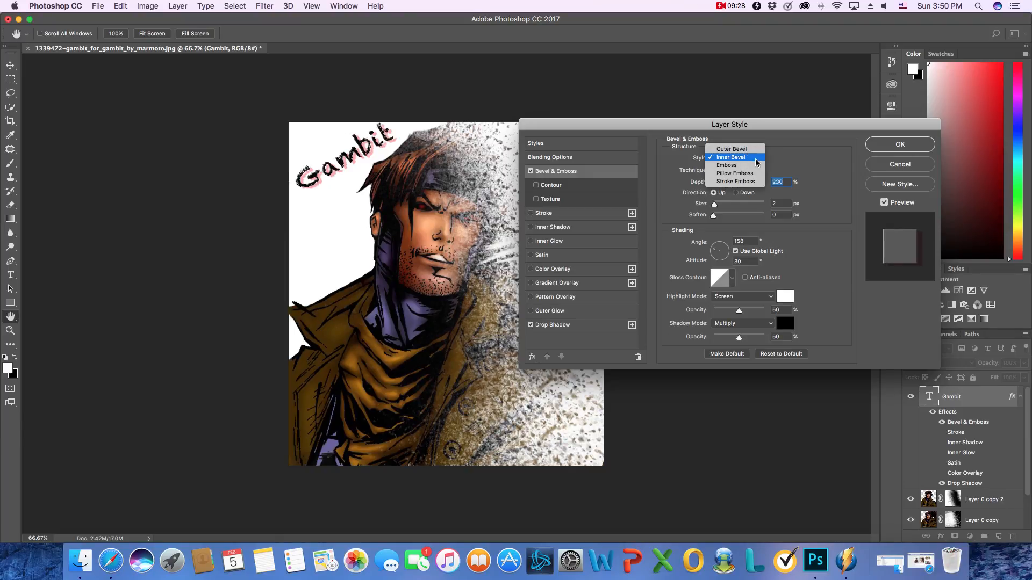
{"action": "left_click", "coordinate": [753, 150]}
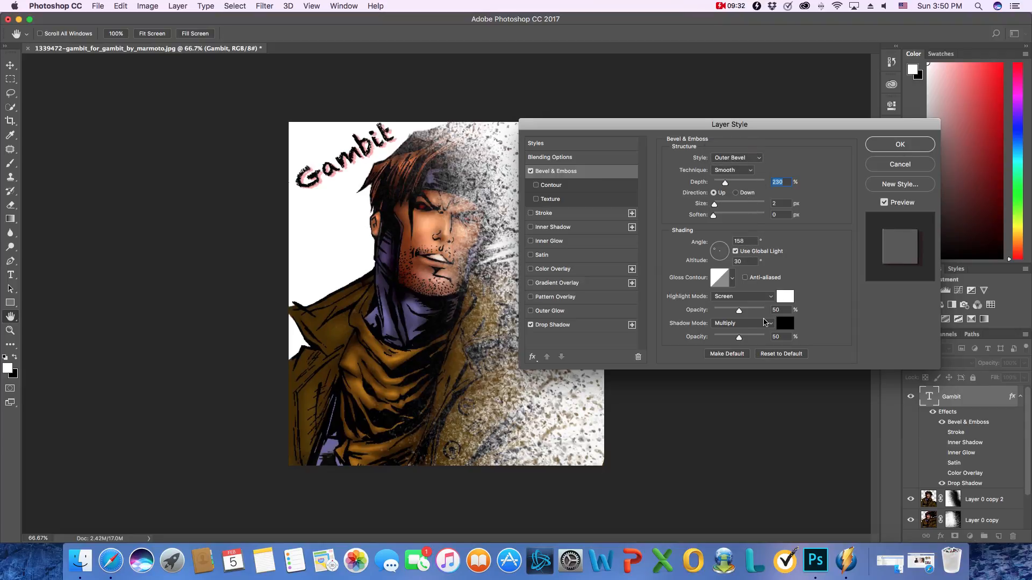
{"action": "left_click", "coordinate": [875, 147]}
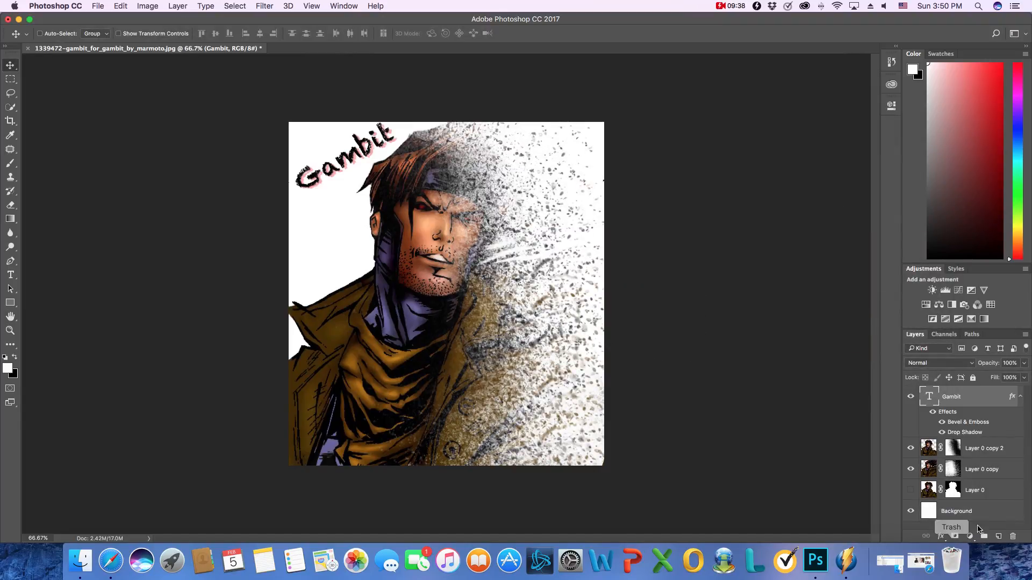
Select all layers from Gambit down to Background and flatten the image, discarding the hidden layer
{"action": "left_click", "coordinate": [989, 515], "text": "shift"}
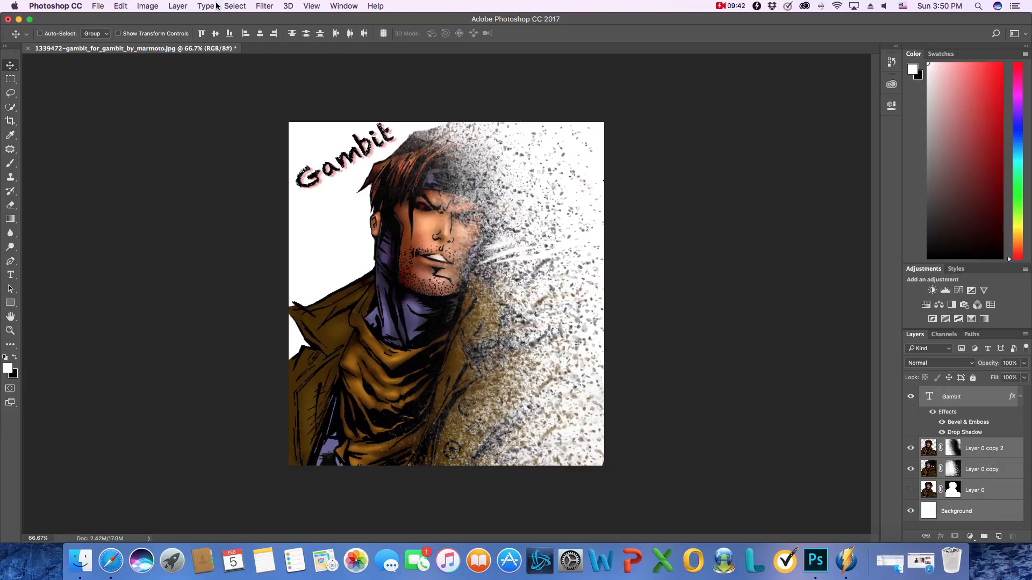
{"action": "left_click", "coordinate": [182, 6]}
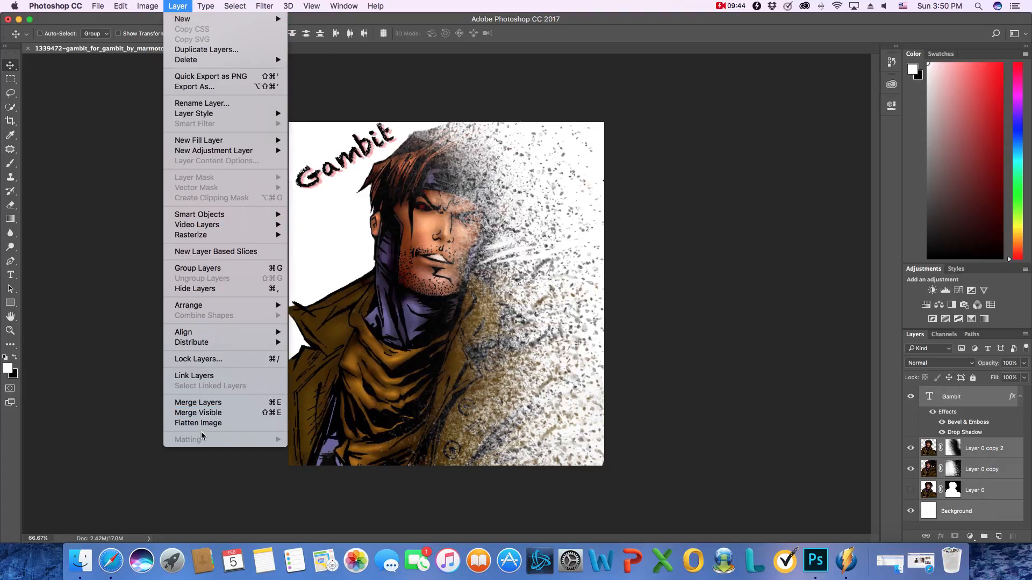
{"action": "left_click", "coordinate": [241, 424]}
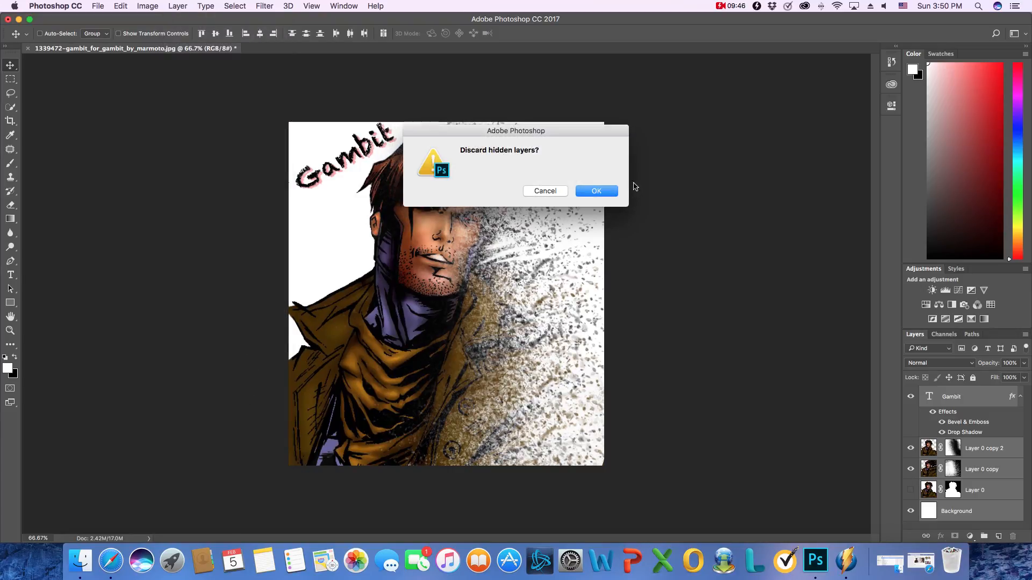
{"action": "left_click", "coordinate": [597, 190]}
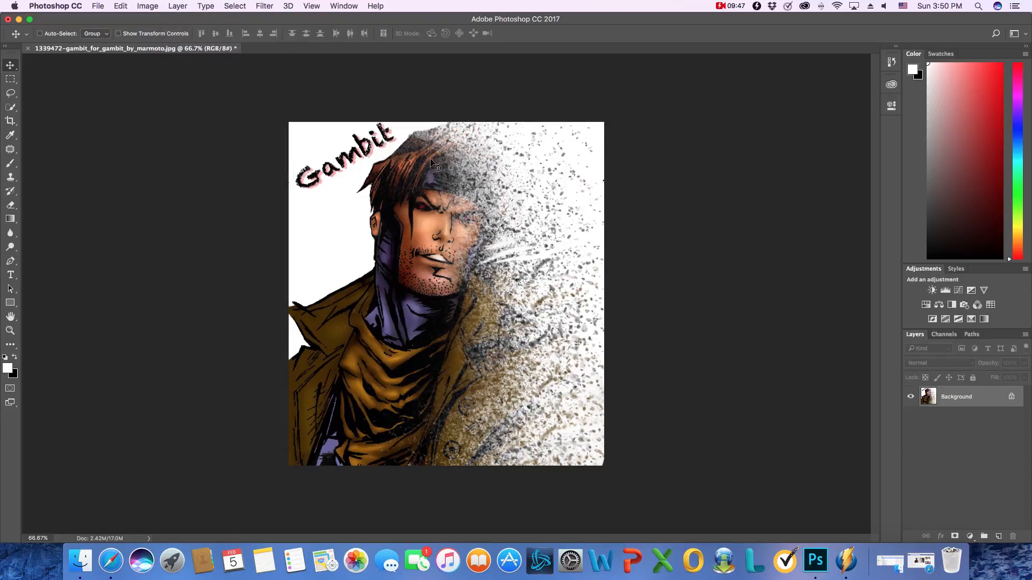
Save the flattened image to the Desktop as a JPEG named "Gambit Version 2" with quality 12 (Maximum) and Baseline Optimized format
{"action": "left_click", "coordinate": [98, 6]}
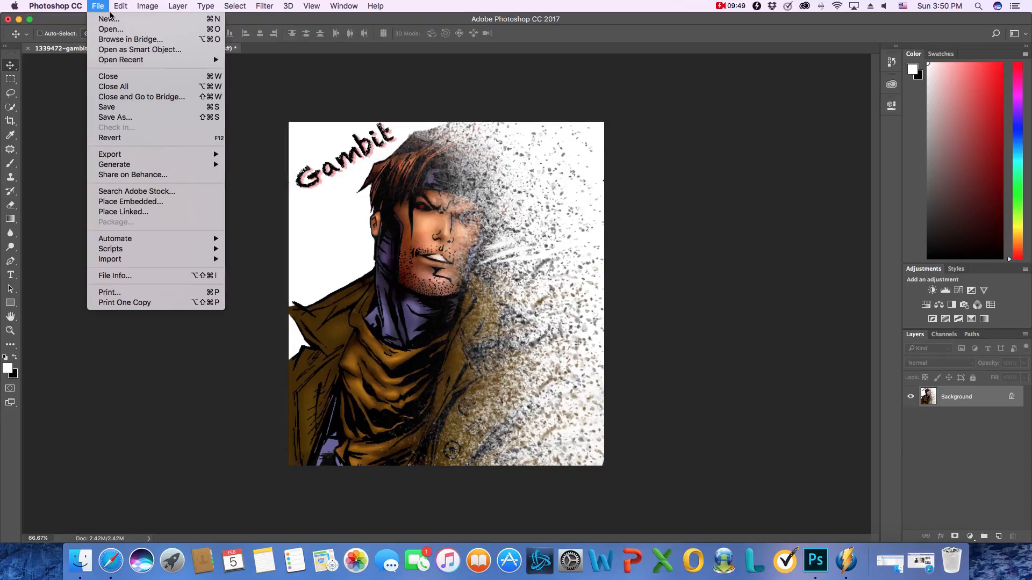
{"action": "left_click", "coordinate": [127, 121]}
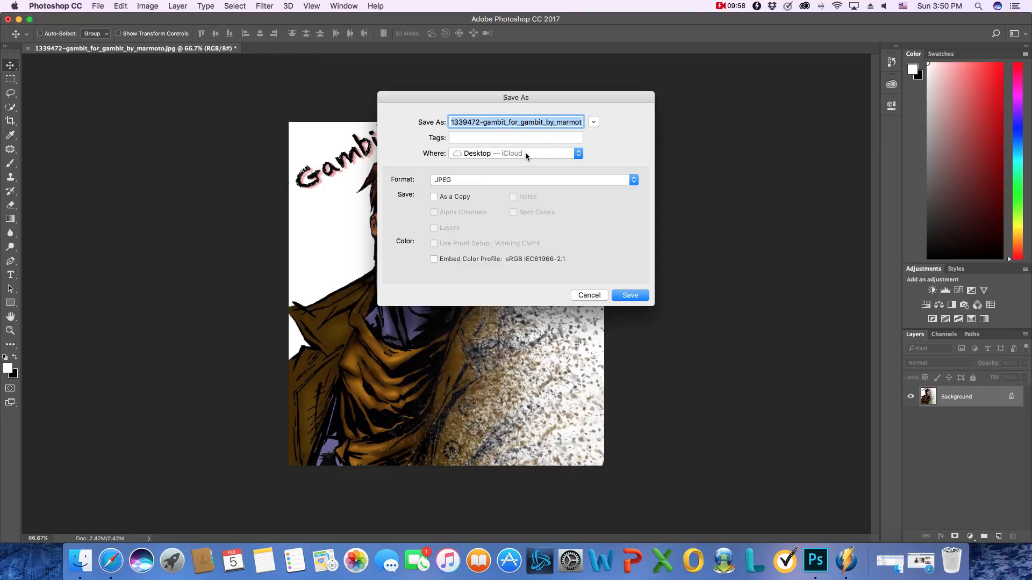
{"action": "type", "text": "Gambit"}
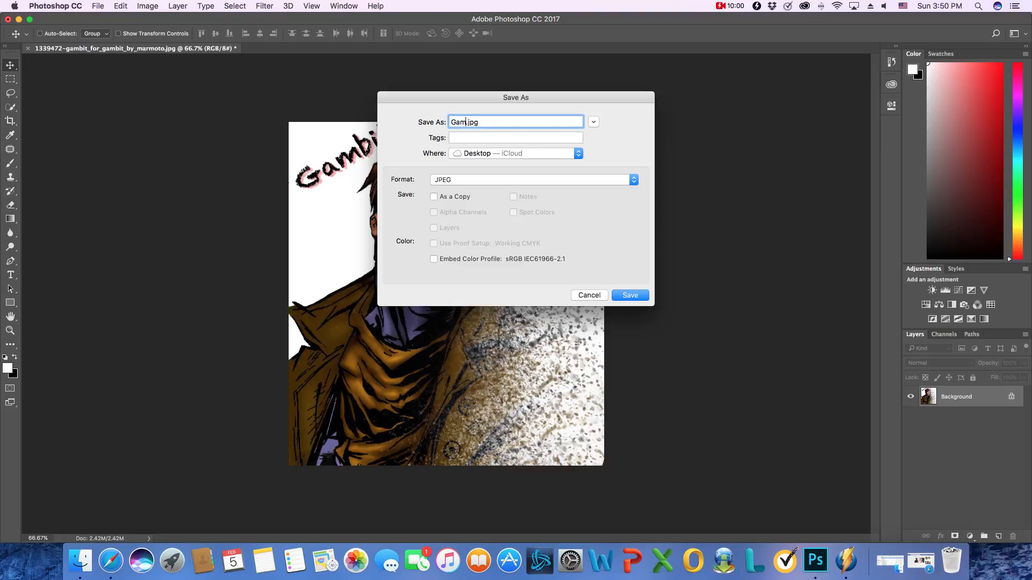
{"action": "type", "text": " Version 2"}
{"action": "left_click", "coordinate": [627, 296]}
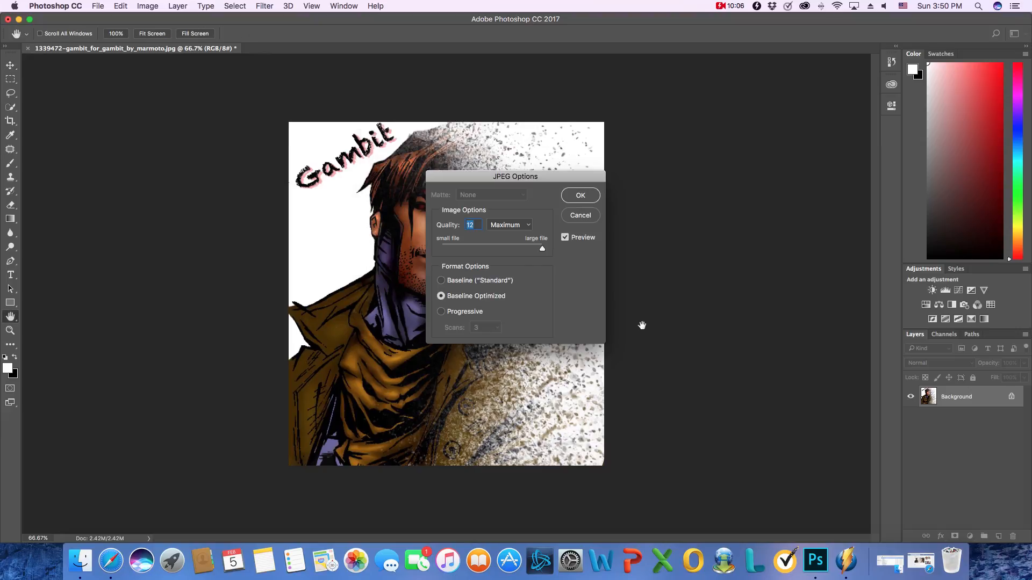
{"action": "left_click", "coordinate": [588, 196]}
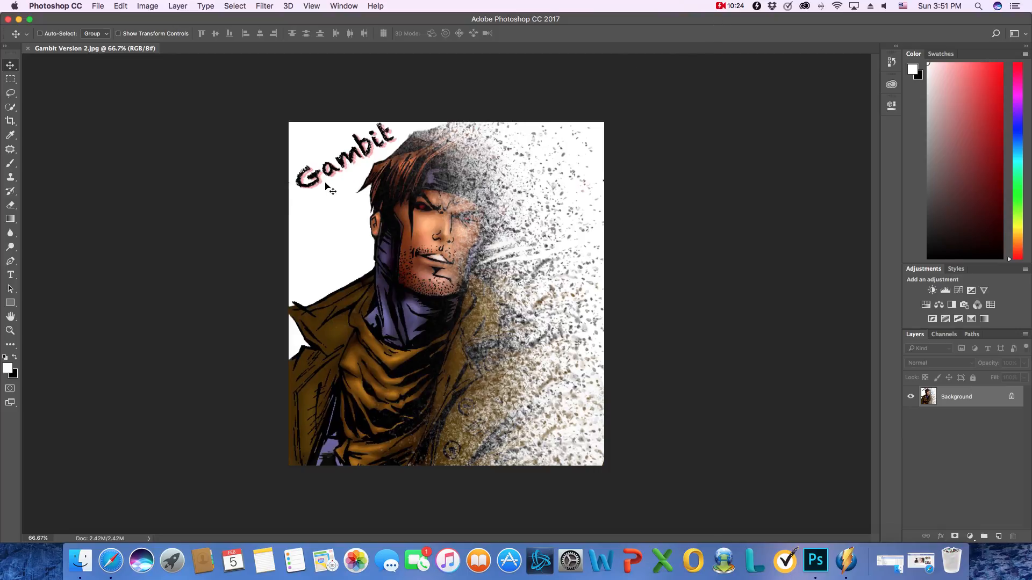
{"action": "left_click", "coordinate": [721, 6]}
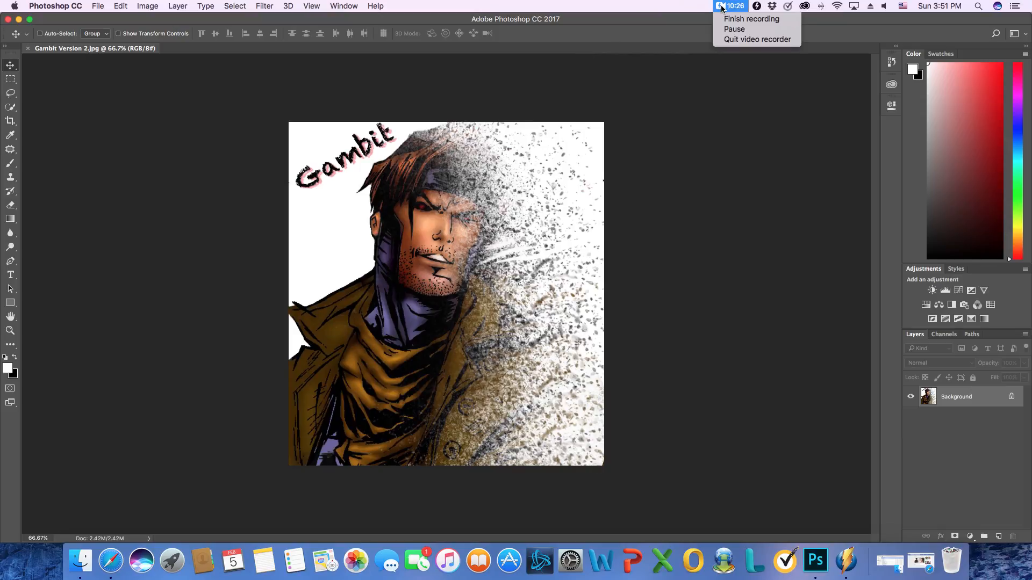